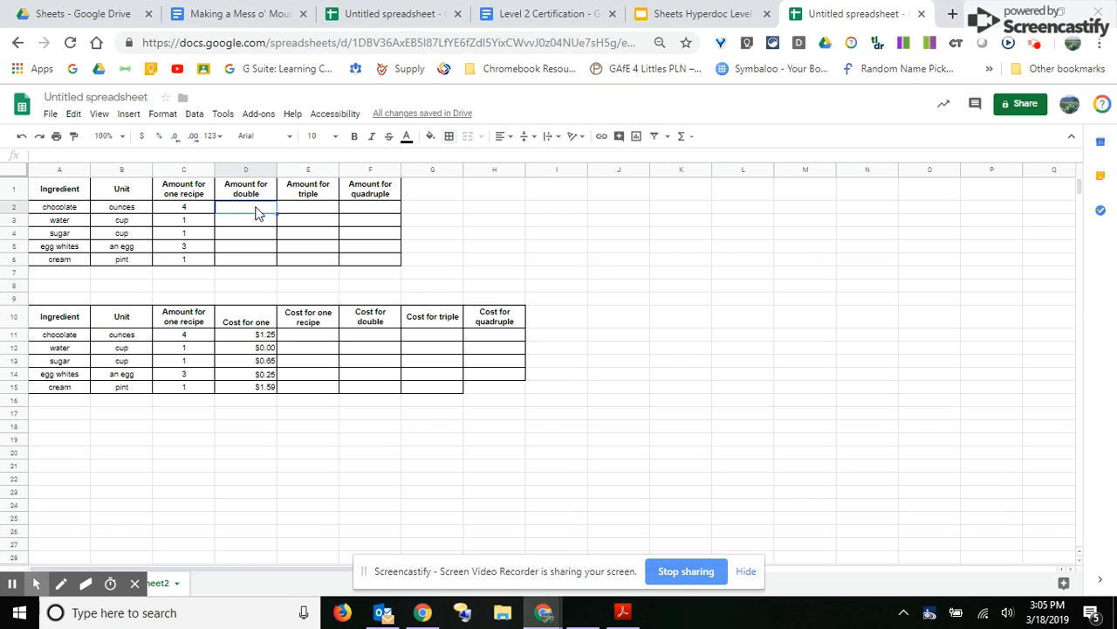
Enter the formula =4*2 for the double amount of chocolate in D2.
text(=)
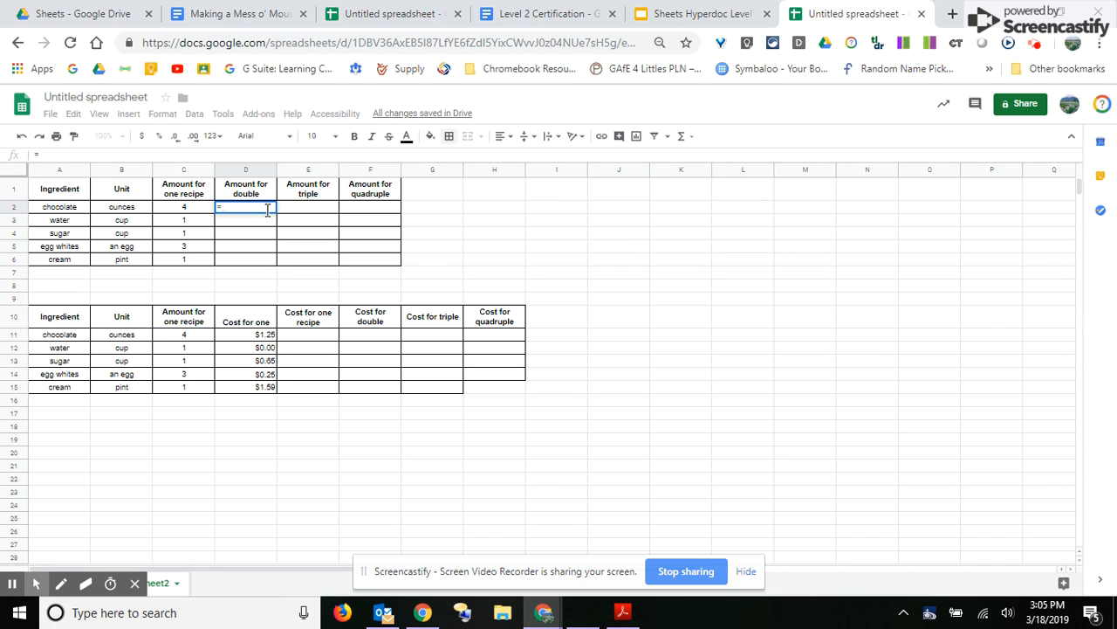
text(4)
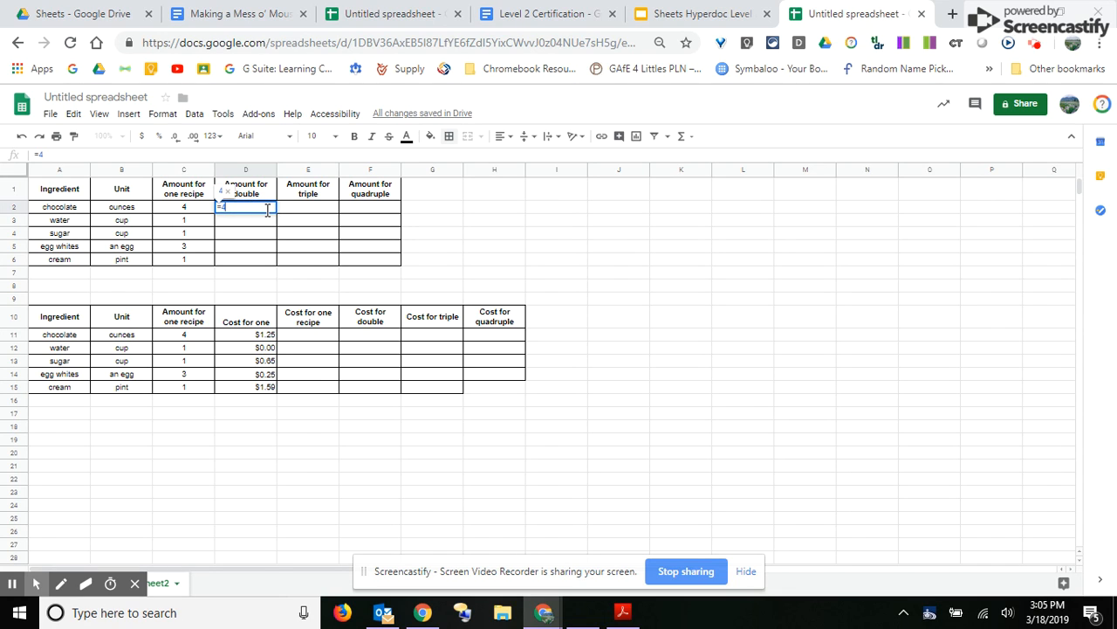
text(*2)
key(Return)
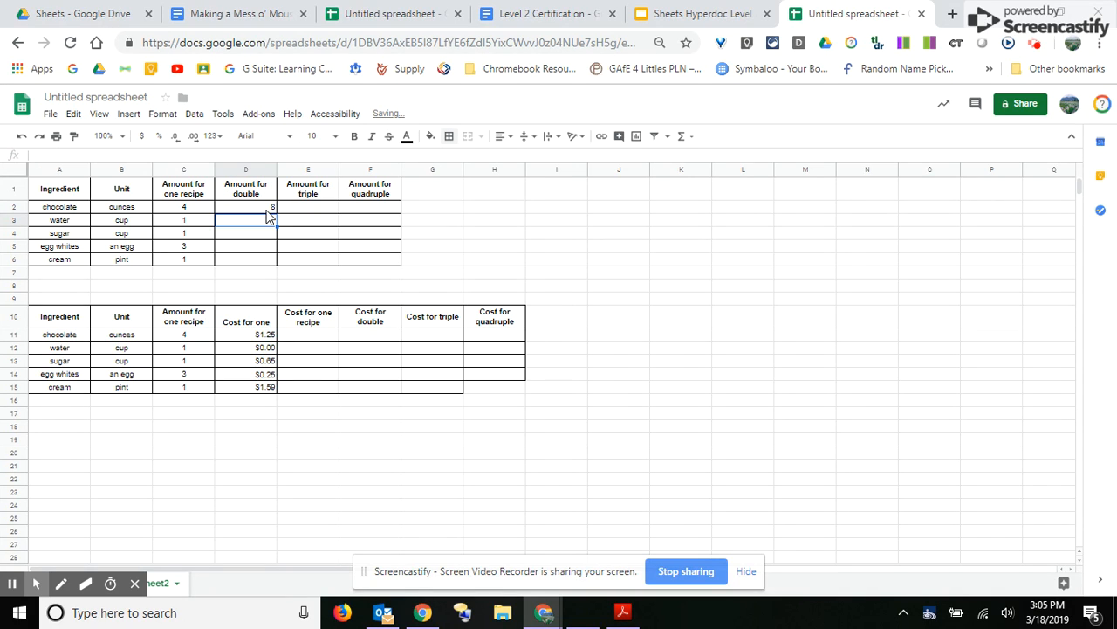
Set chocolate's amount for one recipe in C2 to 6 and undo that change.
click(265, 209)
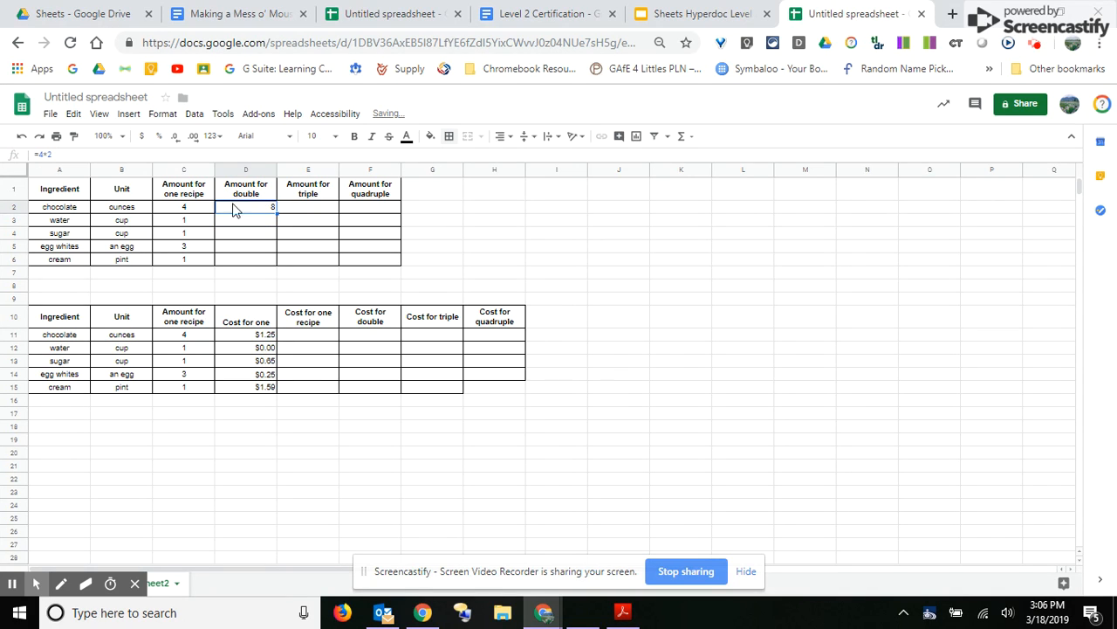
click(185, 213)
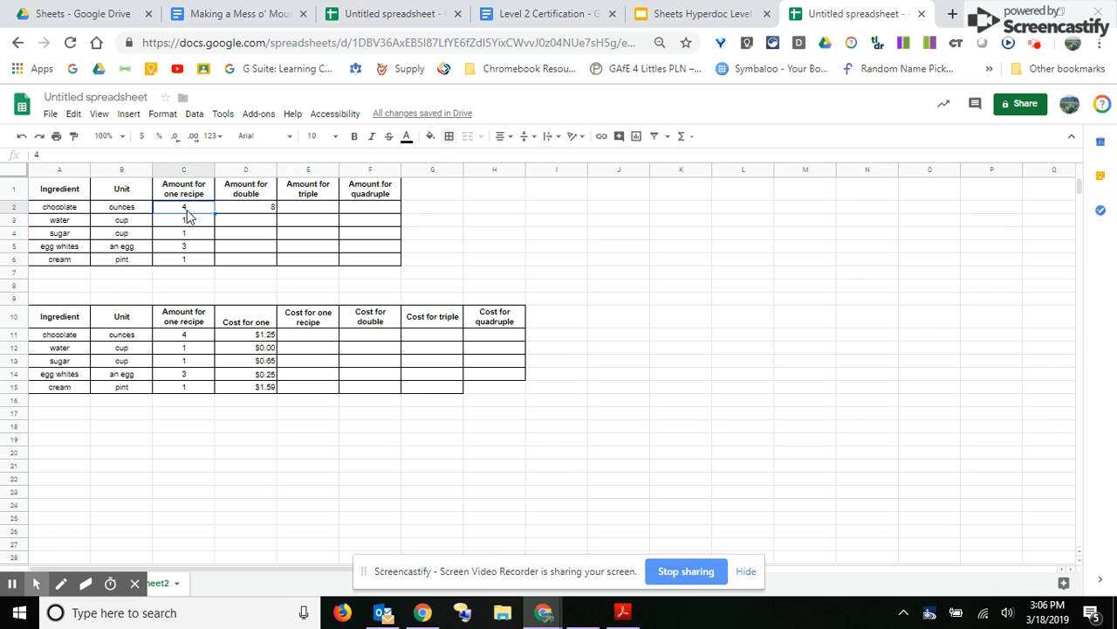
text(6)
key(Return)
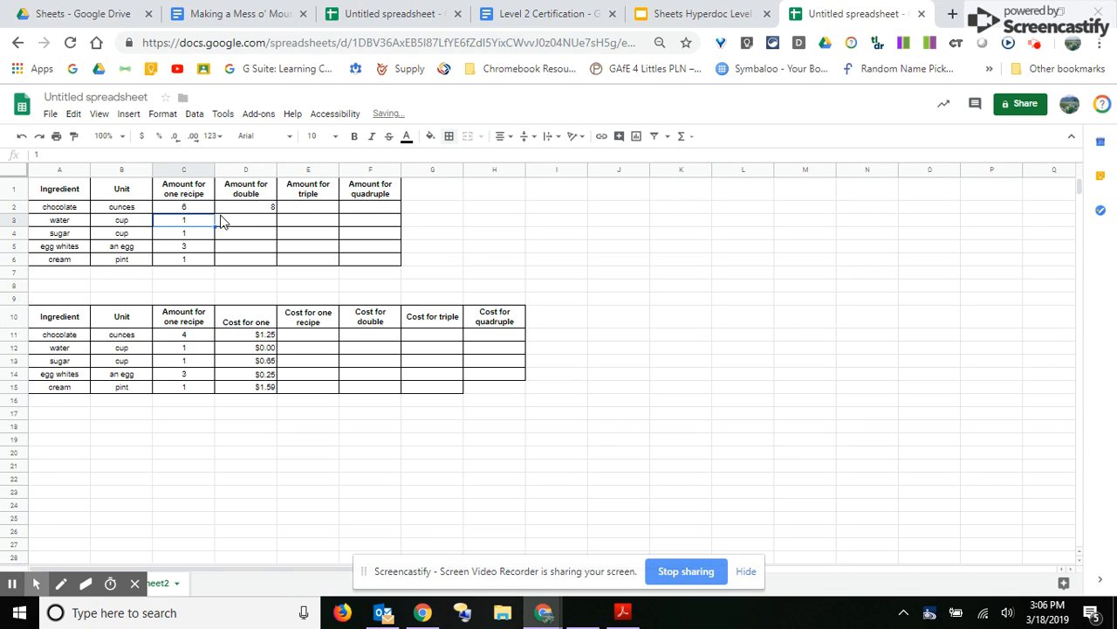
click(192, 209)
key(ctrl+z)
Replace the formula in D2 with =C2*2 so the double amount of chocolate references its one-recipe cell.
click(245, 209)
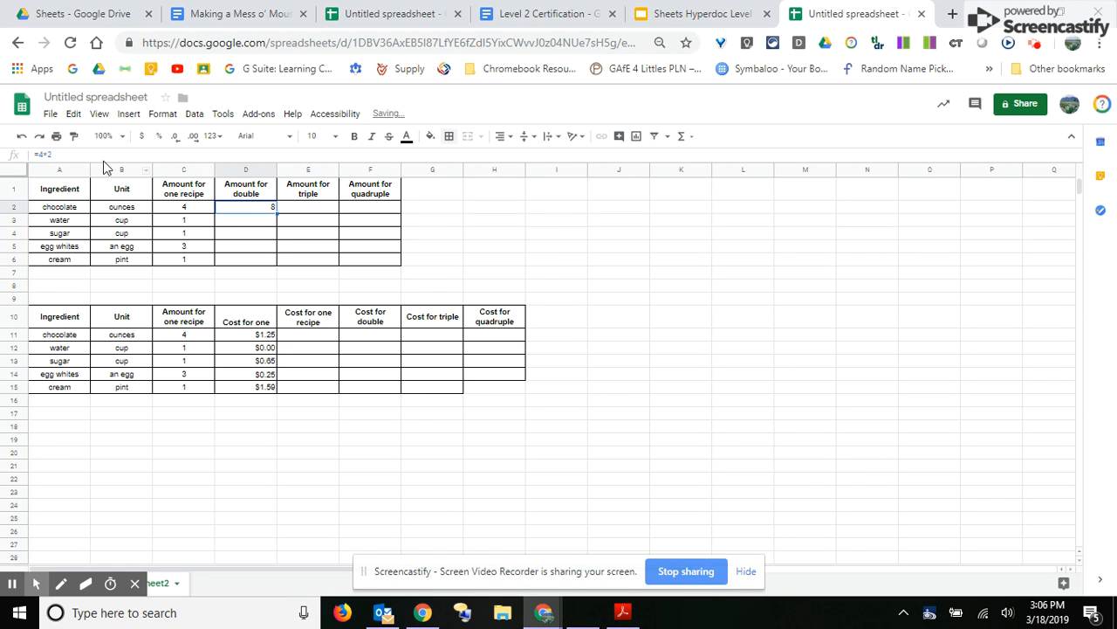
click(42, 155)
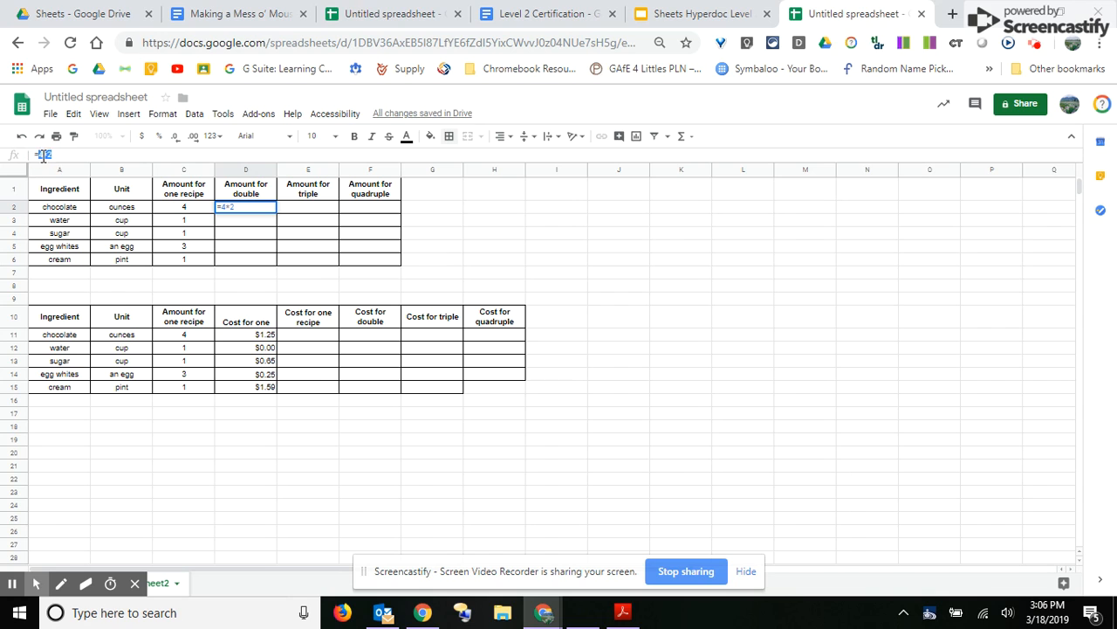
key(BackSpace)
key(BackSpace)
text(=)
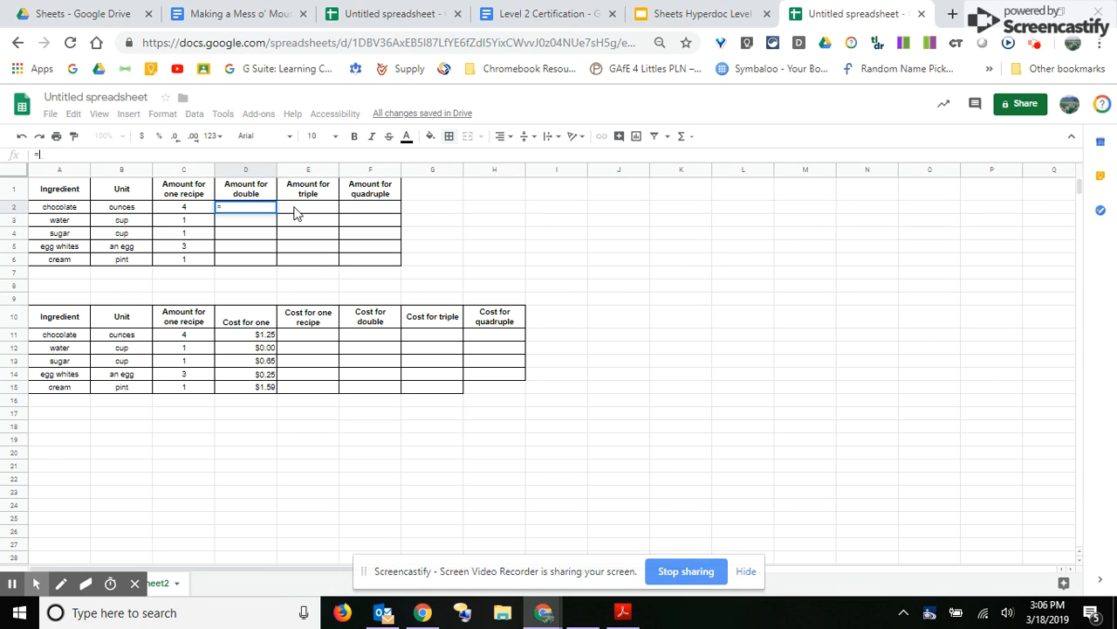
click(185, 208)
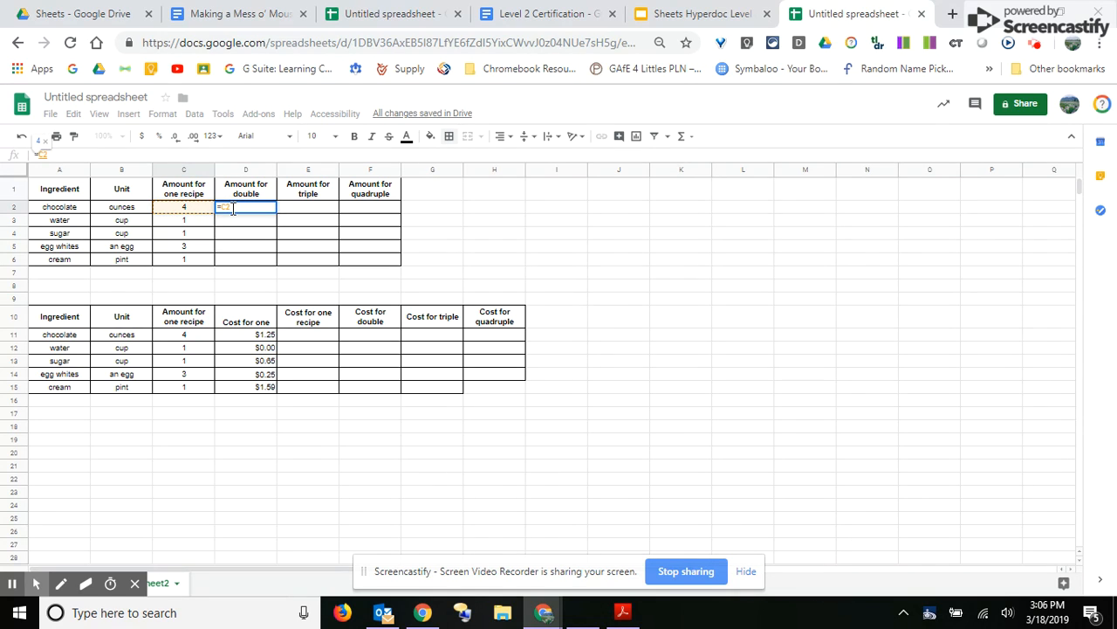
text(*2)
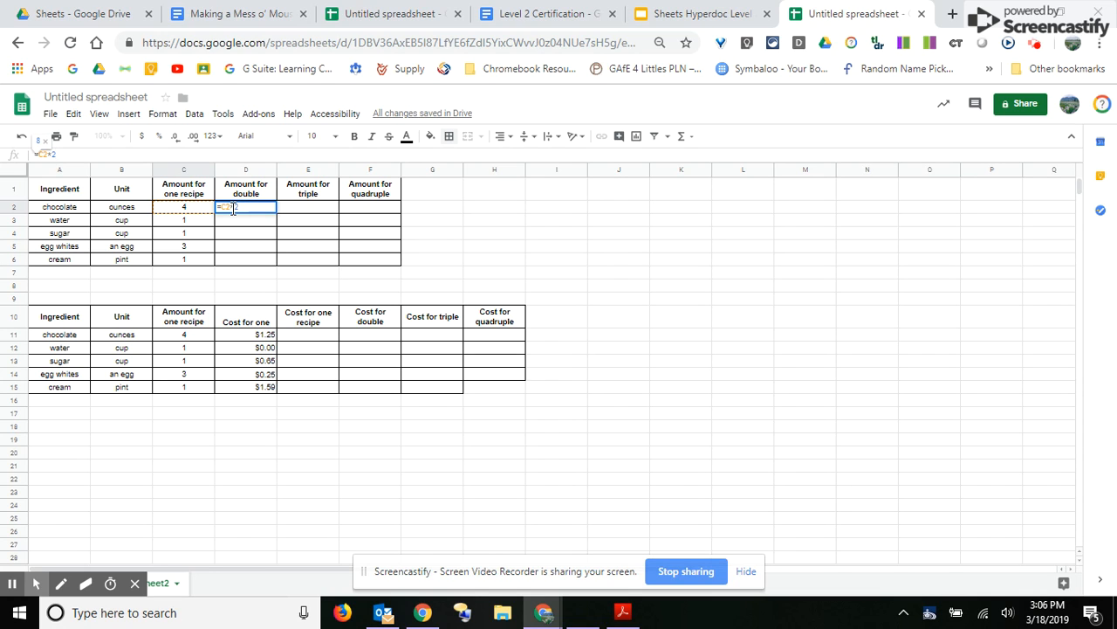
key(Return)
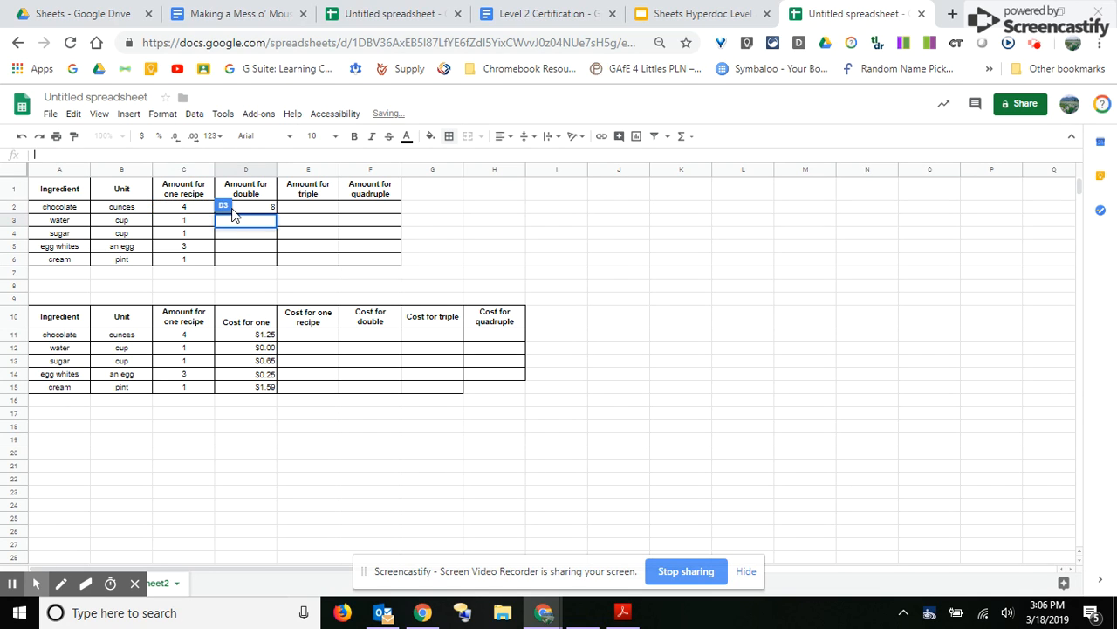
Test the cell-reference formula by setting the chocolate amount in C2 to 6, and restore C2 to 4.
click(187, 210)
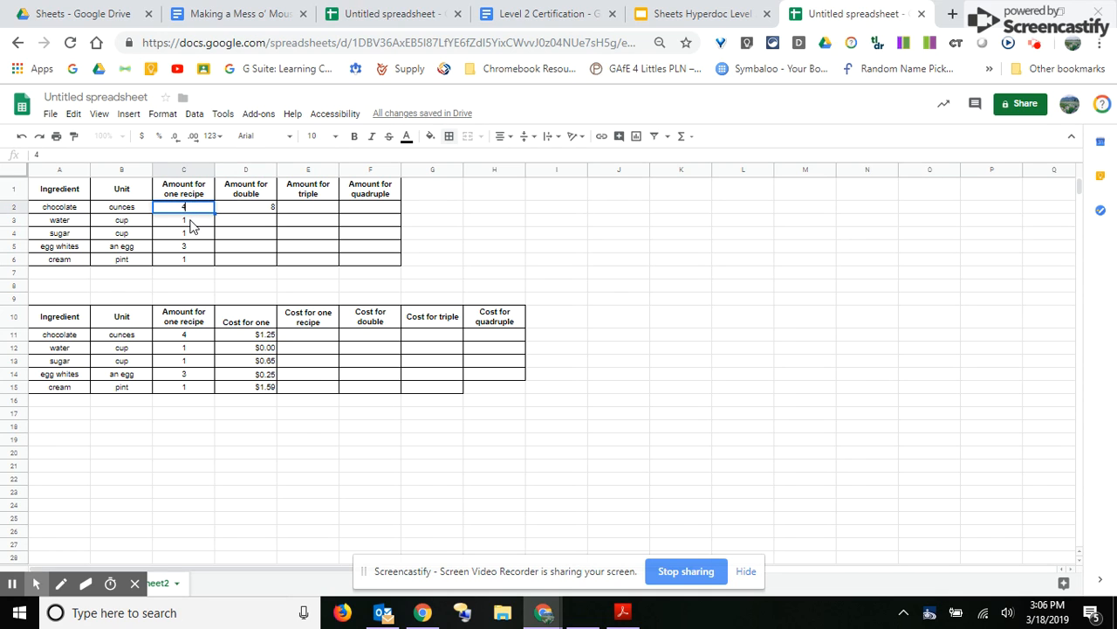
key(Return)
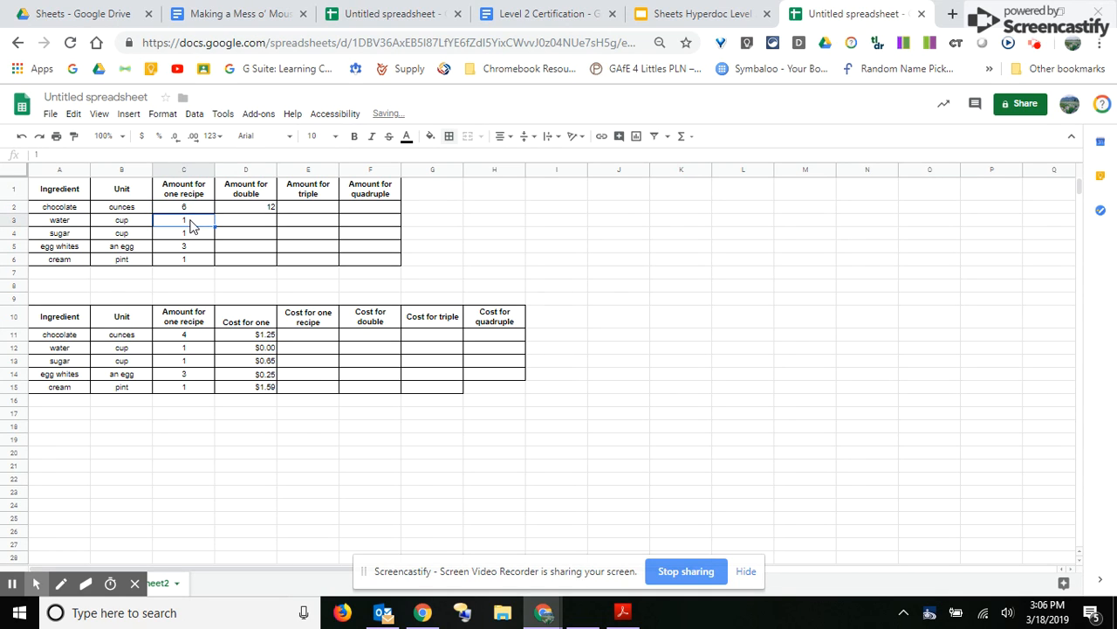
click(193, 209)
text(4)
key(Return)
Fill the doubling formula from D2 down through D6 and check the copied formulas for the other ingredients.
click(258, 222)
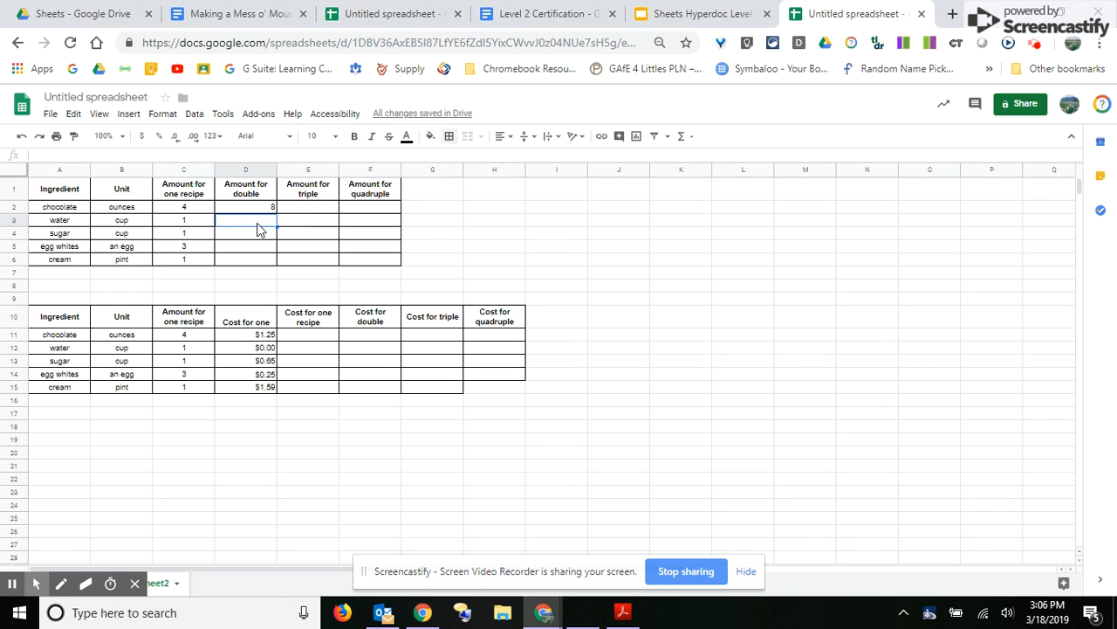
click(253, 208)
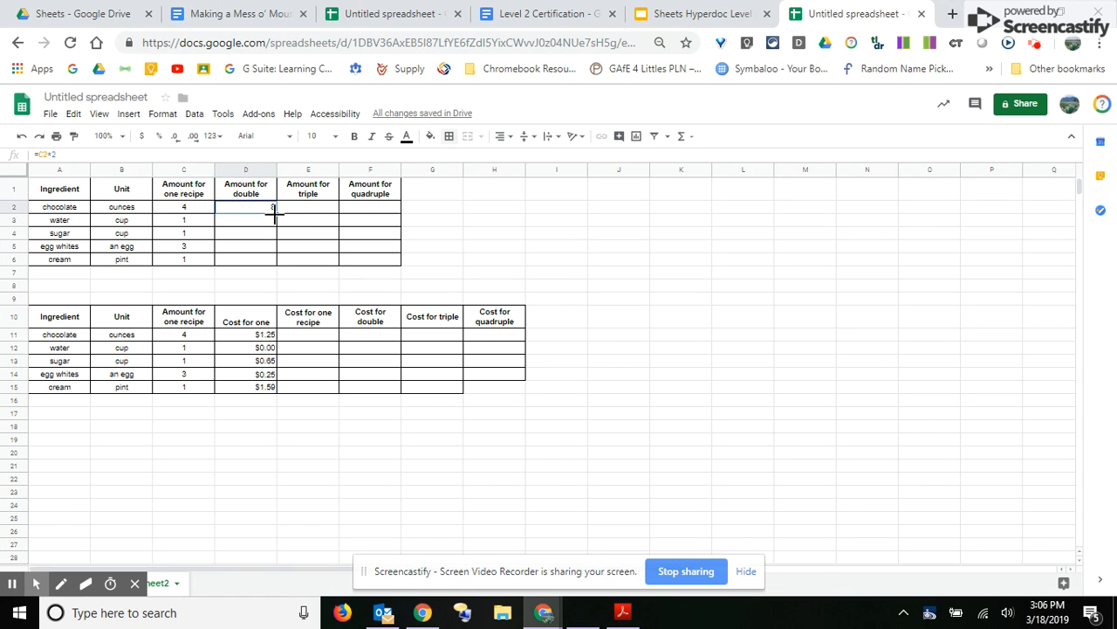
drag(275, 213, 271, 262)
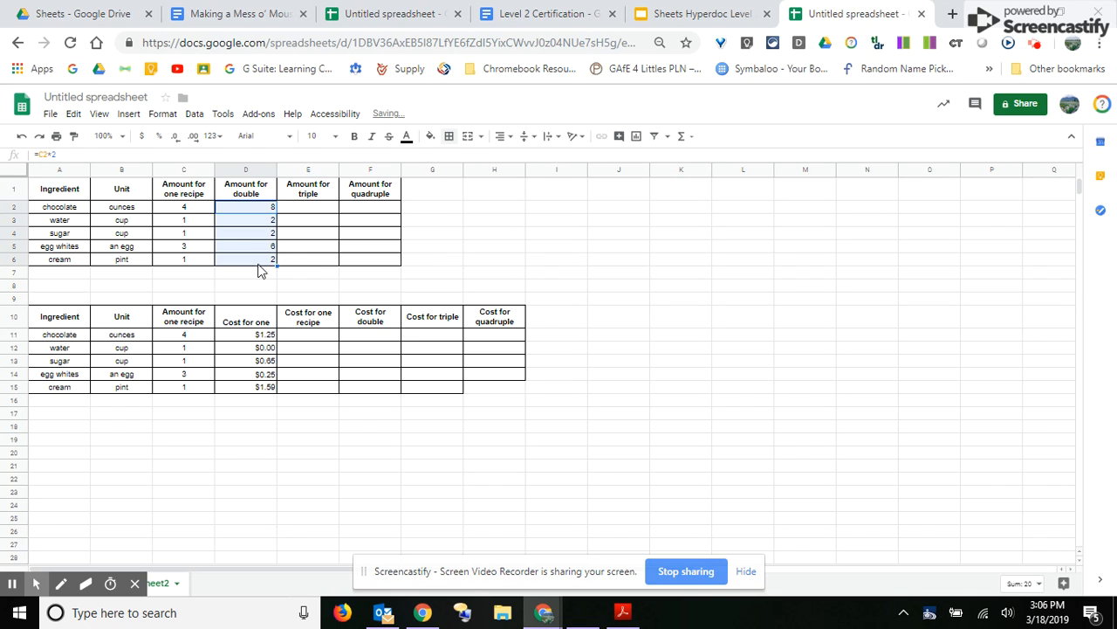
click(237, 229)
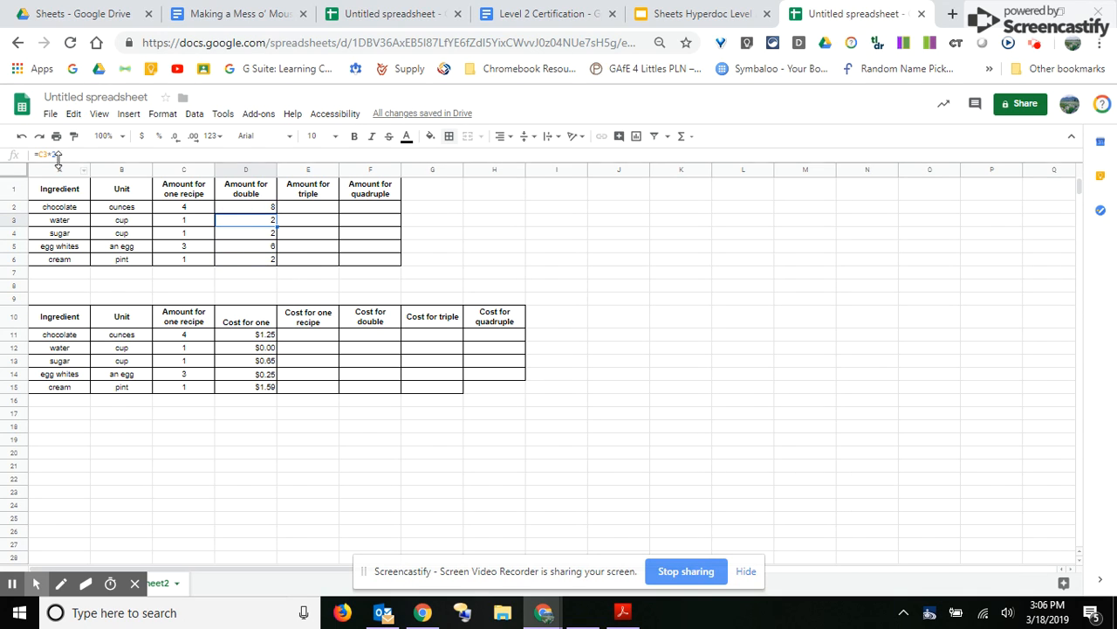
click(244, 234)
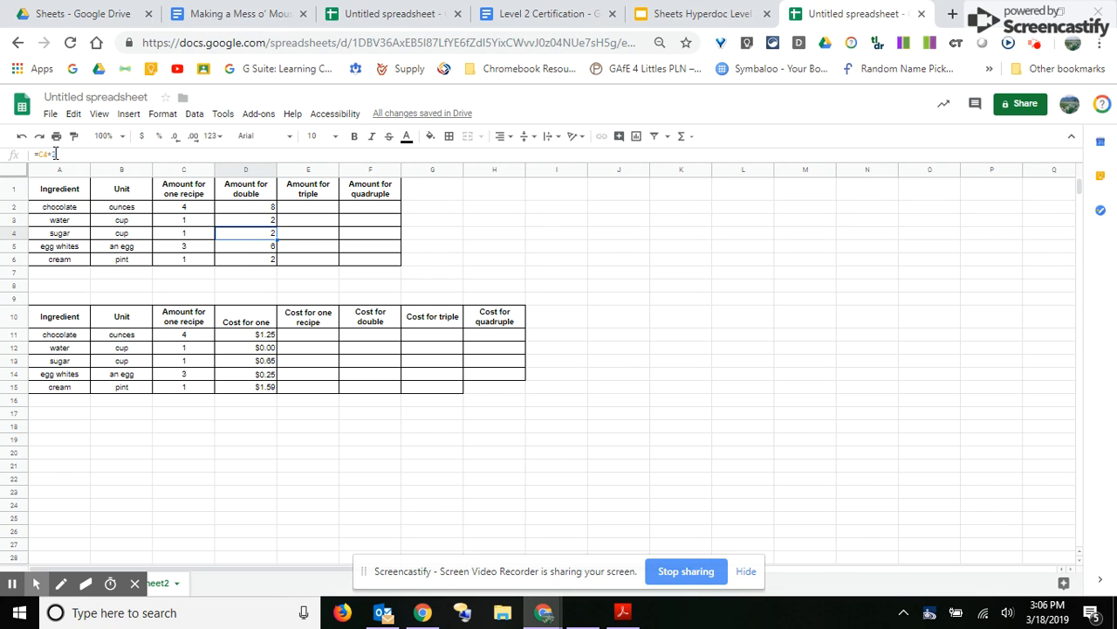
click(237, 248)
click(244, 259)
Enter the formula =C2*3 for the triple amount of chocolate in E2.
click(307, 214)
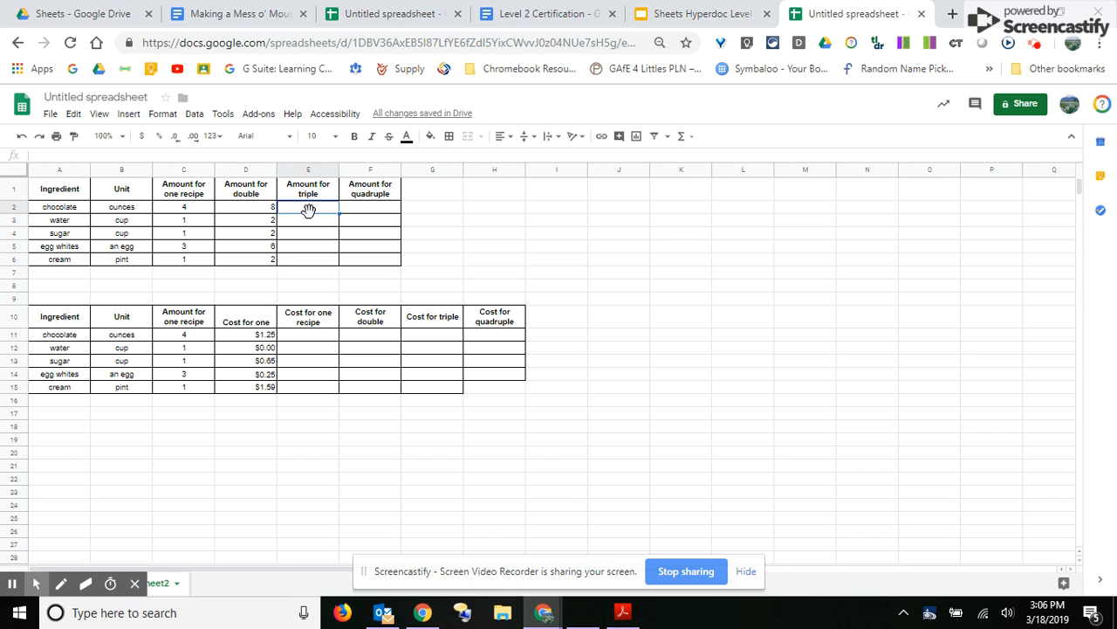
text(=)
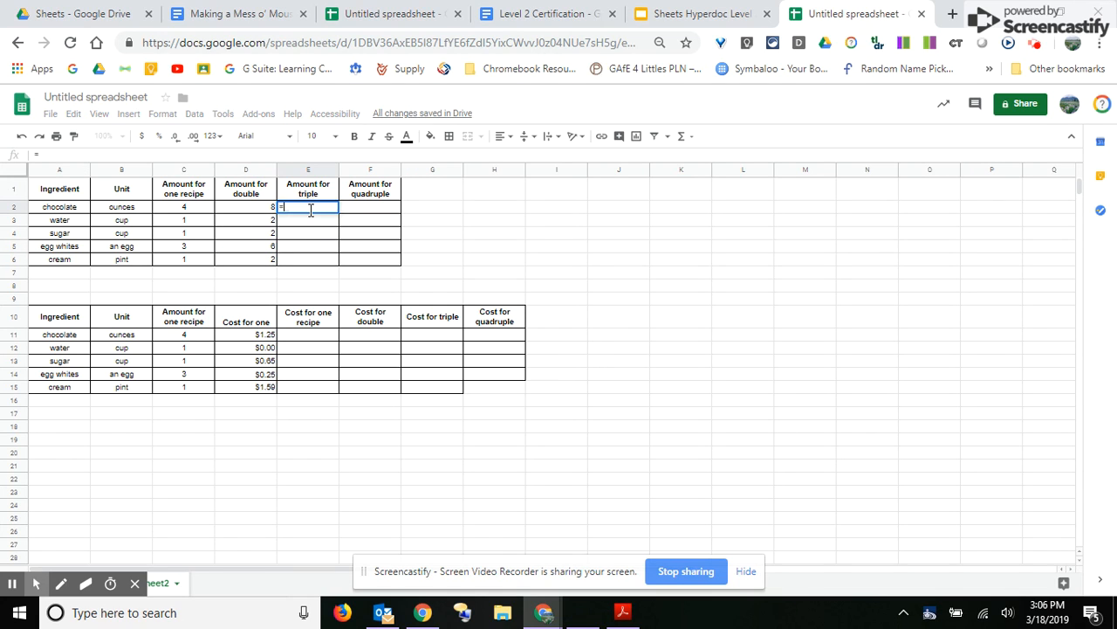
click(193, 214)
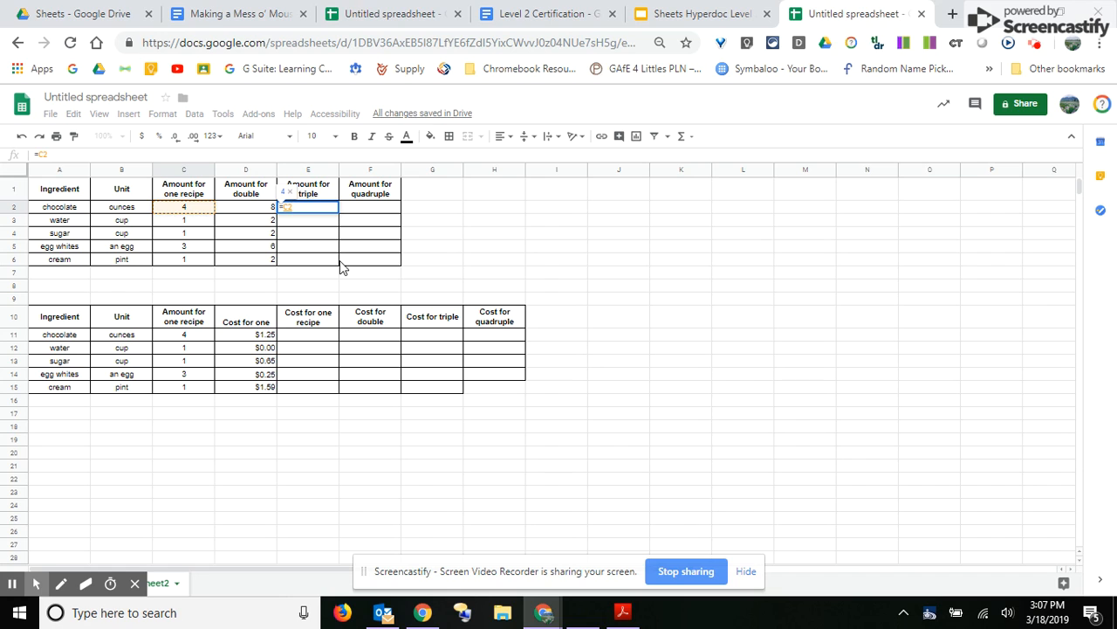
text(*3)
key(Return)
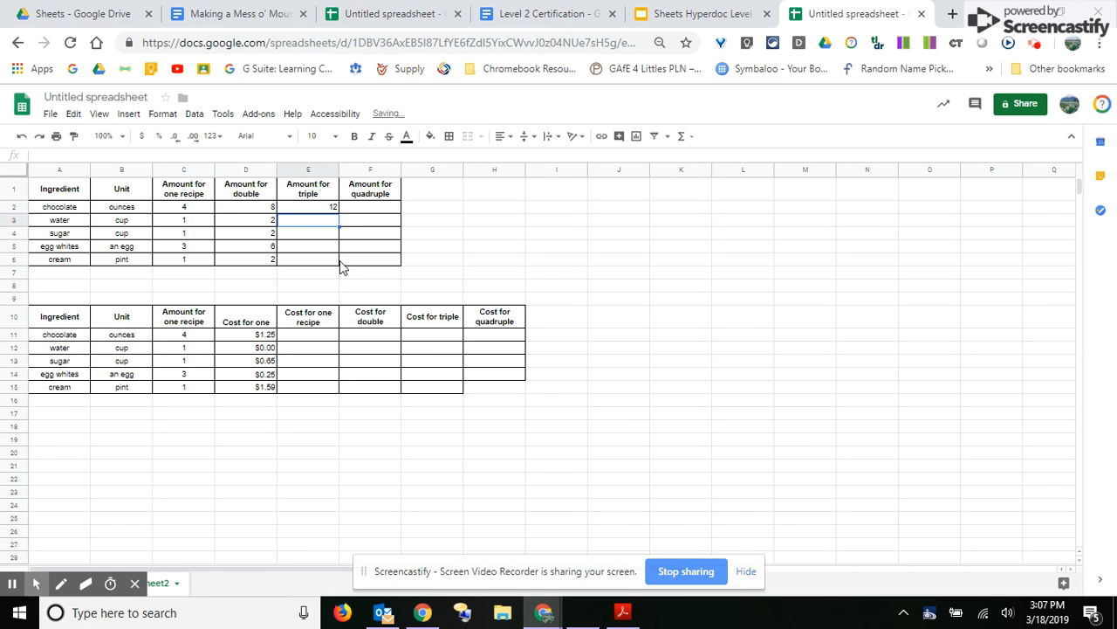
Enter the formula =C2*4 for the quadruple amount of chocolate in F2.
click(358, 211)
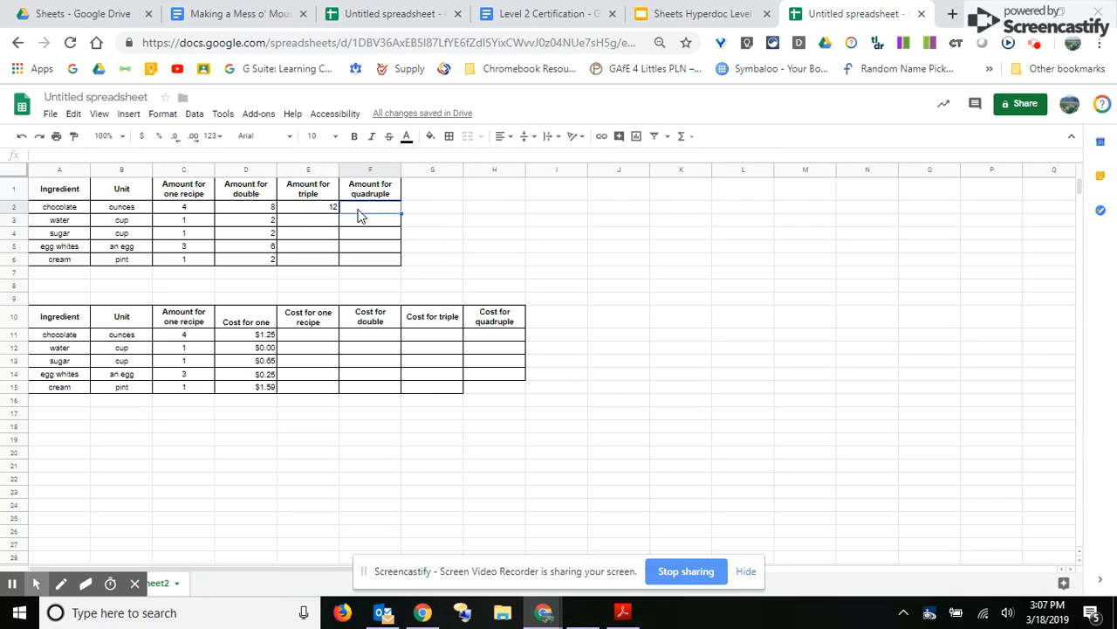
text(=)
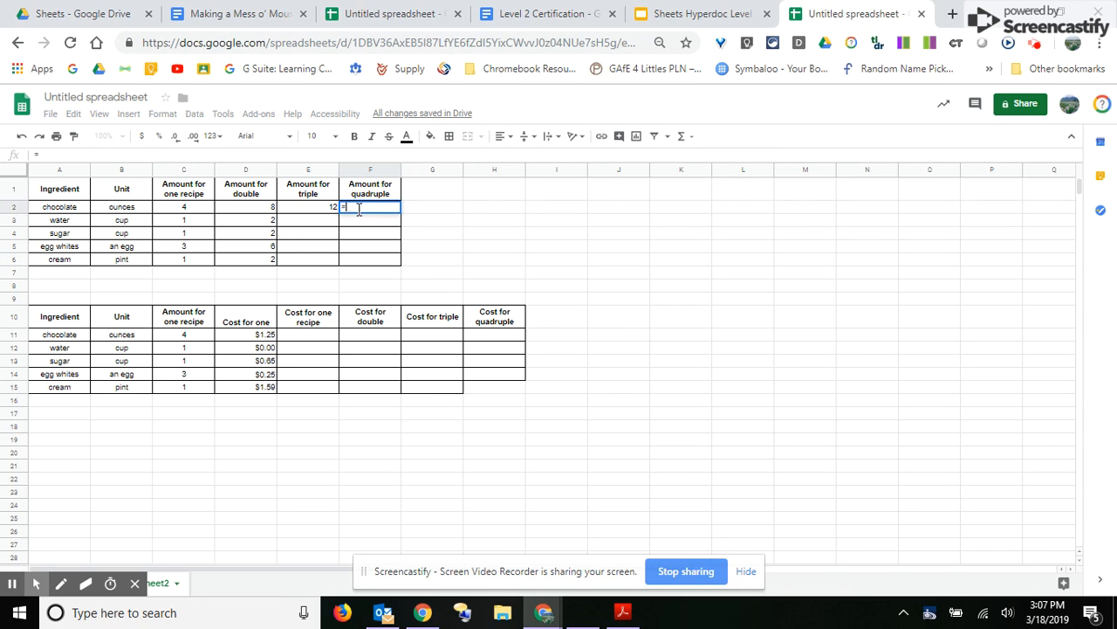
click(211, 209)
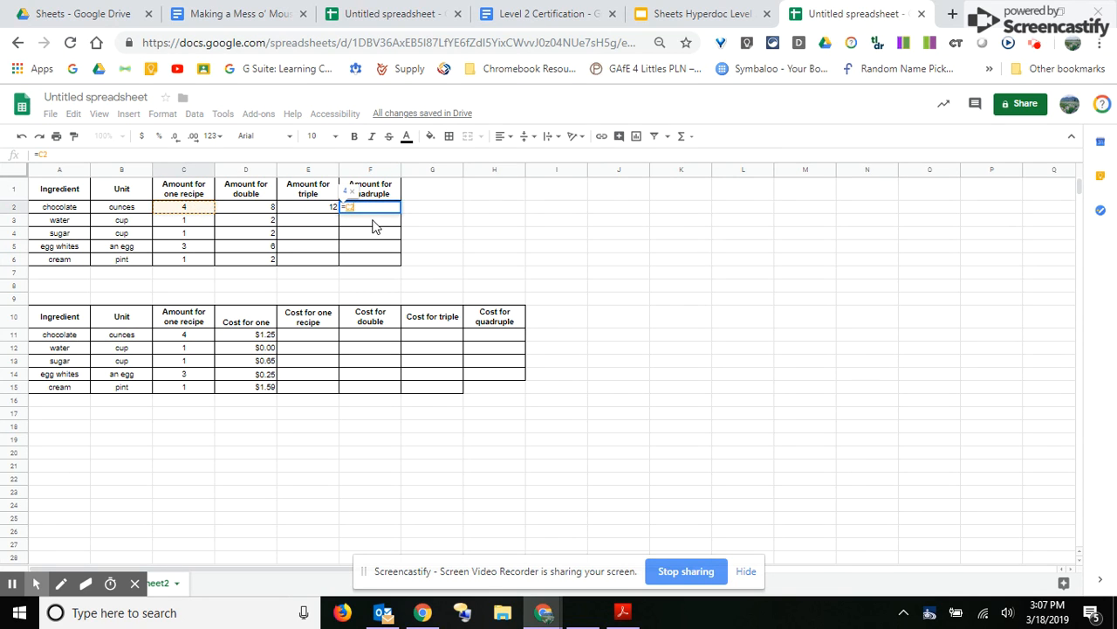
text(*4)
key(Return)
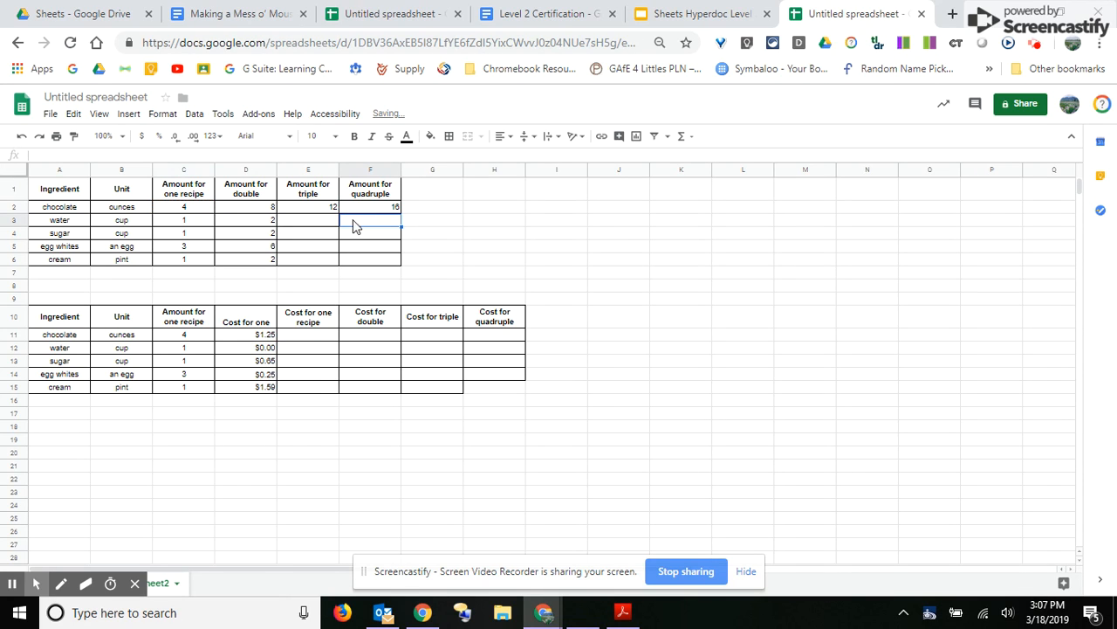
Fill the triple and quadruple formulas from E2 and F2 down through row 6.
click(332, 211)
drag(339, 213, 340, 261)
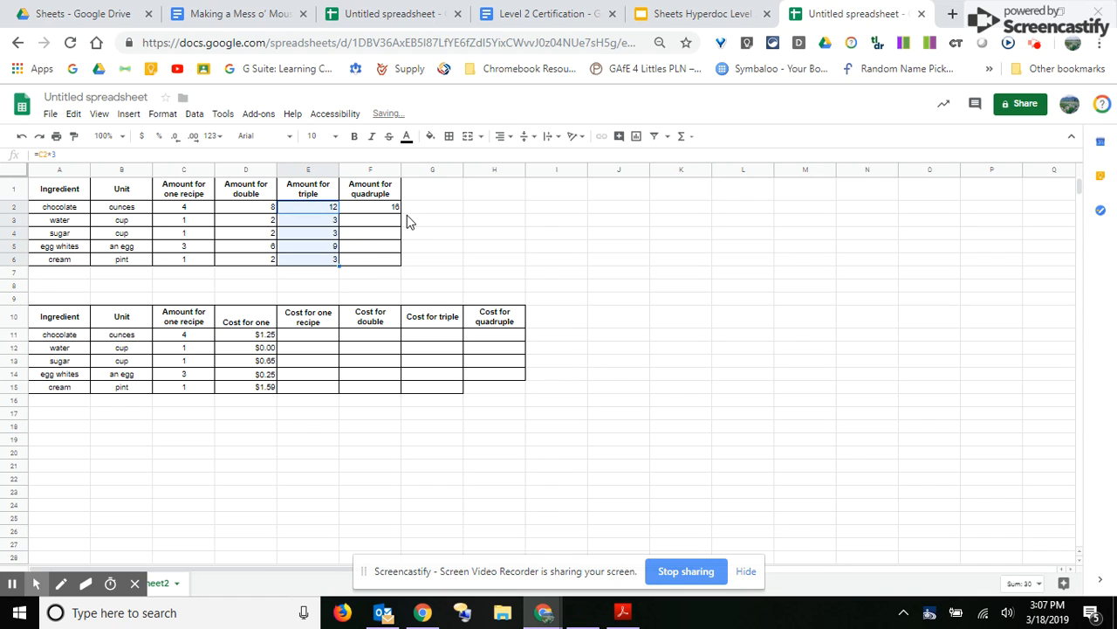
click(391, 211)
drag(401, 213, 398, 262)
click(468, 248)
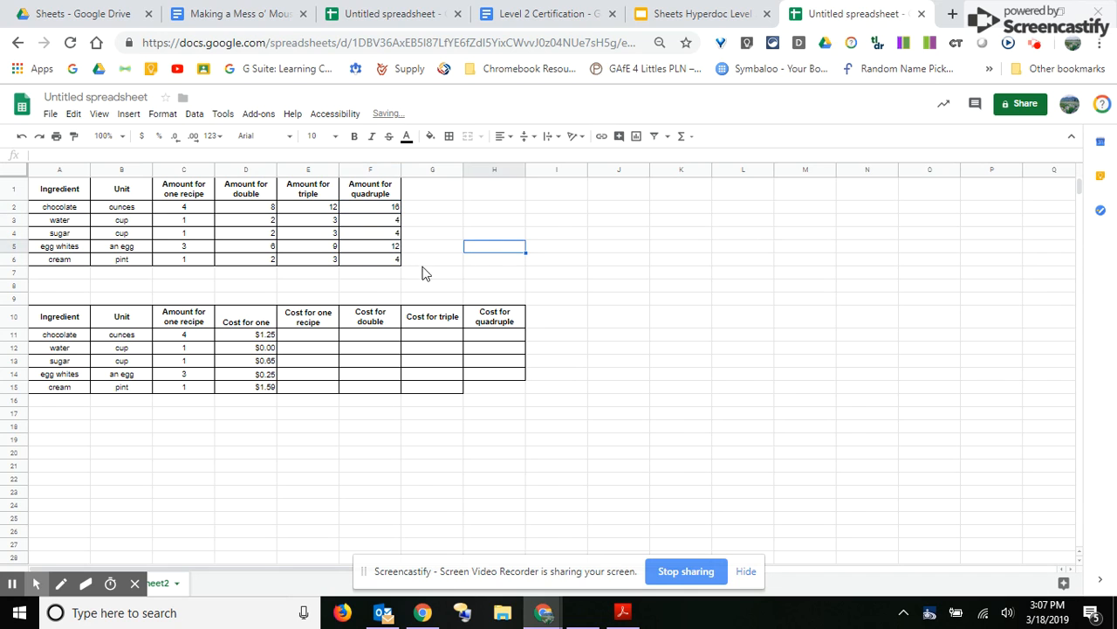
Review the tripling formula in E2 and browse the available built-in functions and their categories.
click(378, 274)
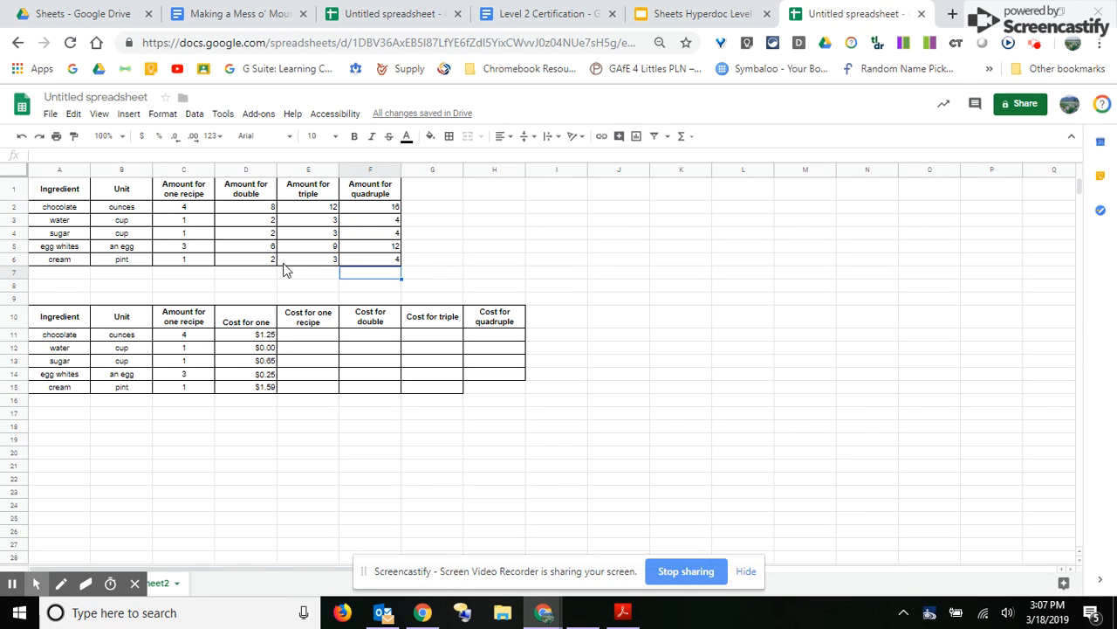
click(300, 210)
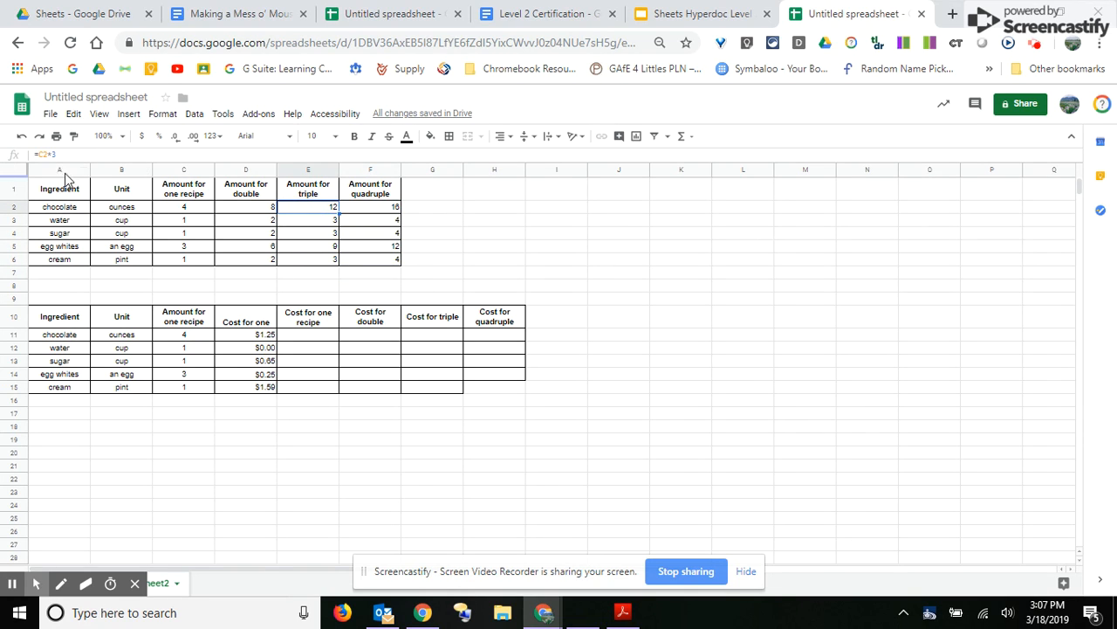
click(367, 274)
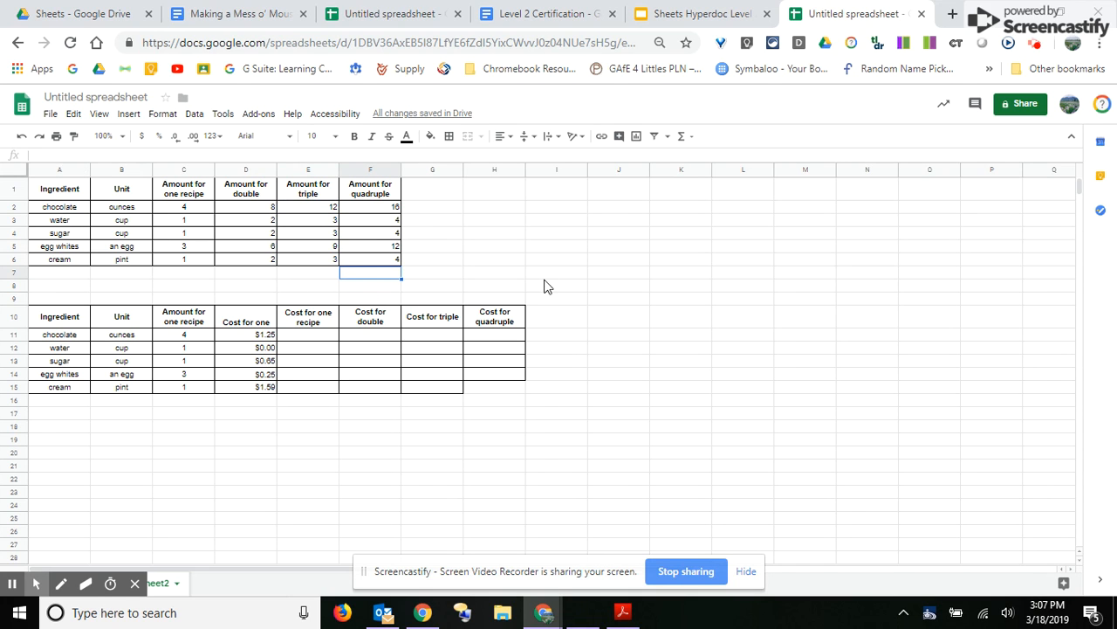
click(683, 137)
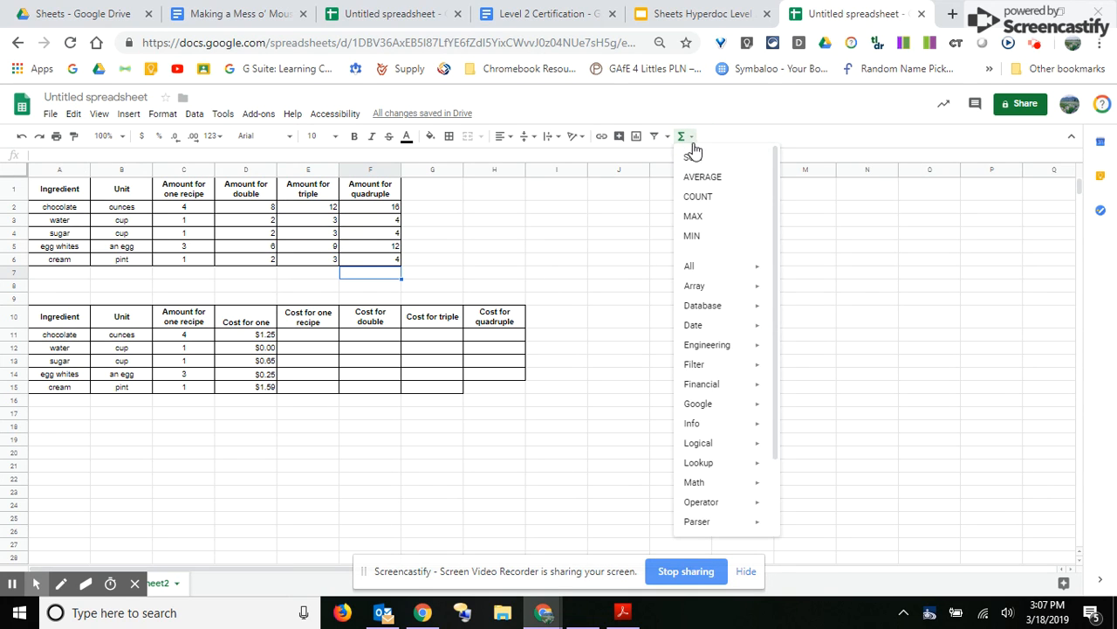
scroll(718, 244, down, 1)
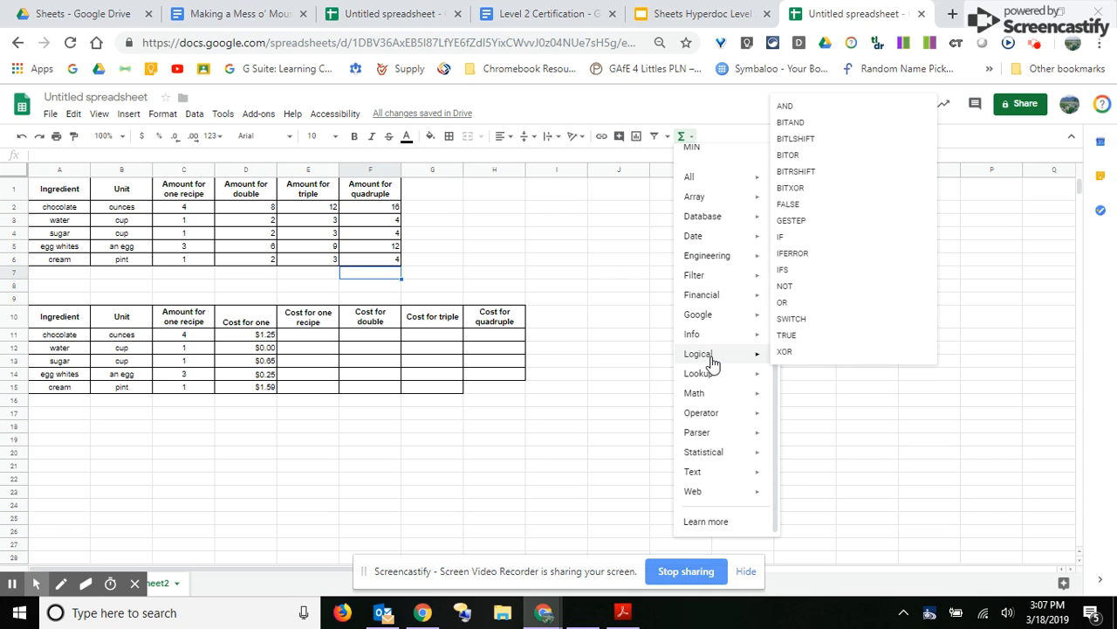
mouse_move(728, 297)
scroll(733, 299, up, 1)
scroll(732, 299, up, 1)
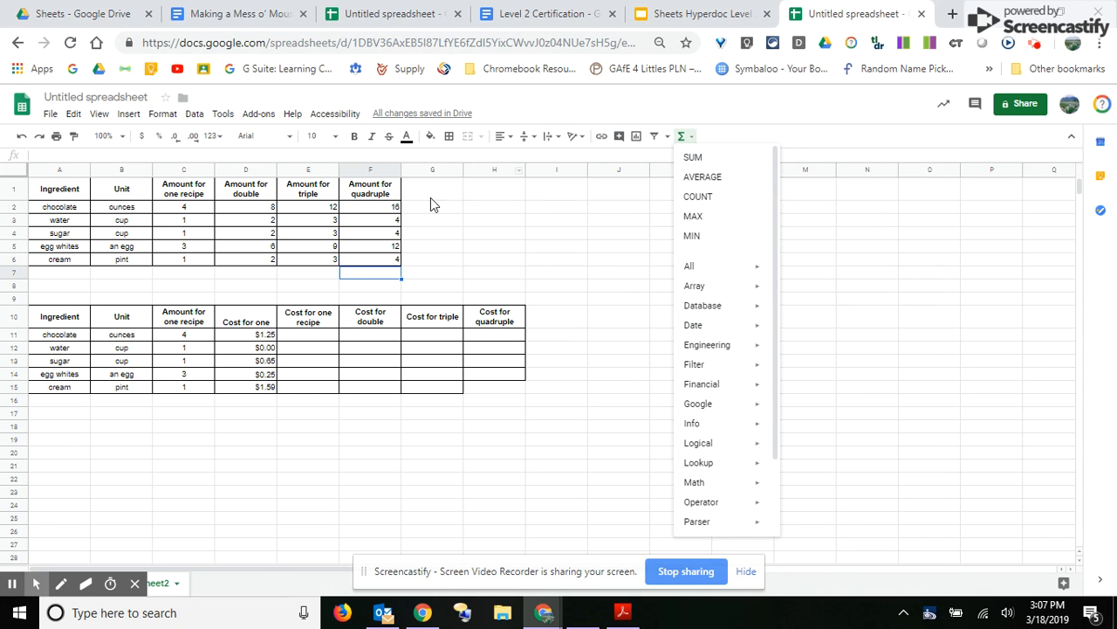
Add a SUM formula in F7 totalling the quadruple amounts in F2:F6.
click(693, 157)
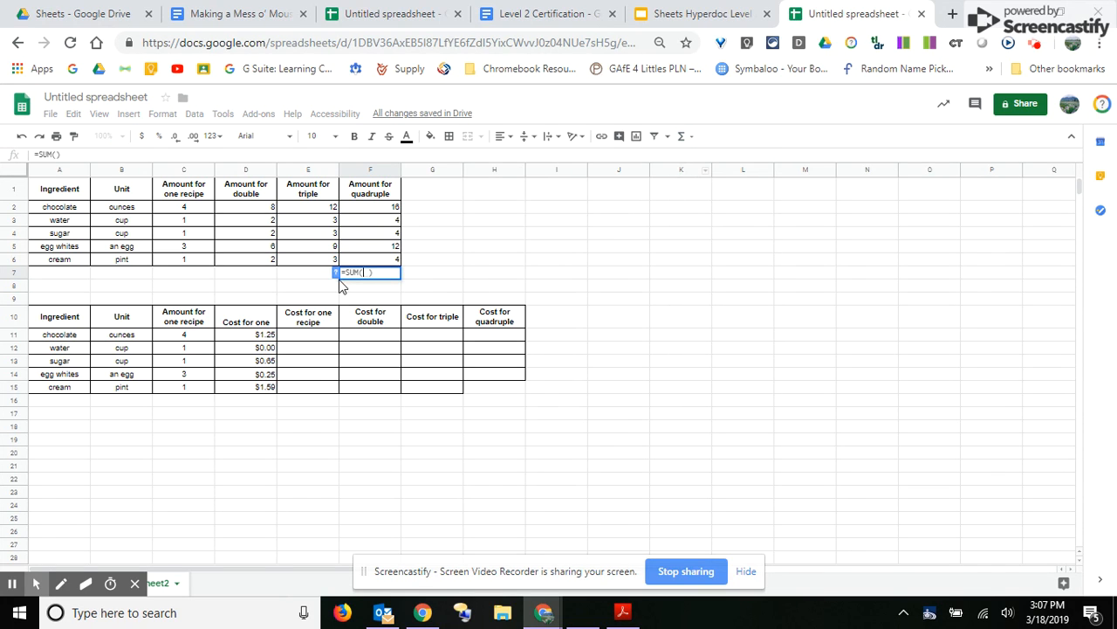
click(696, 138)
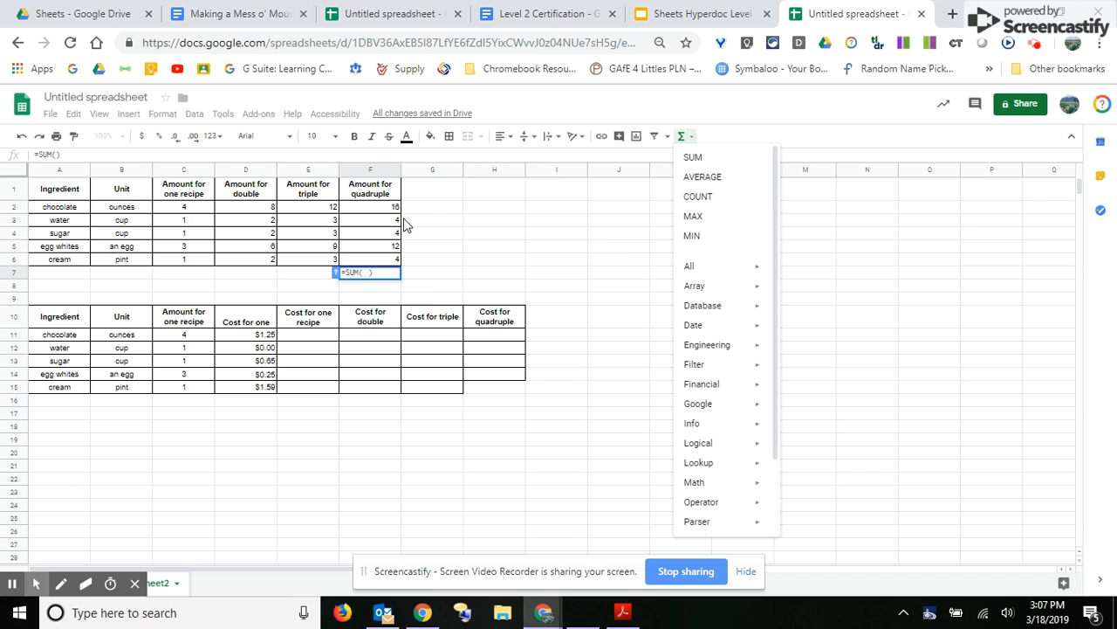
drag(394, 210, 401, 264)
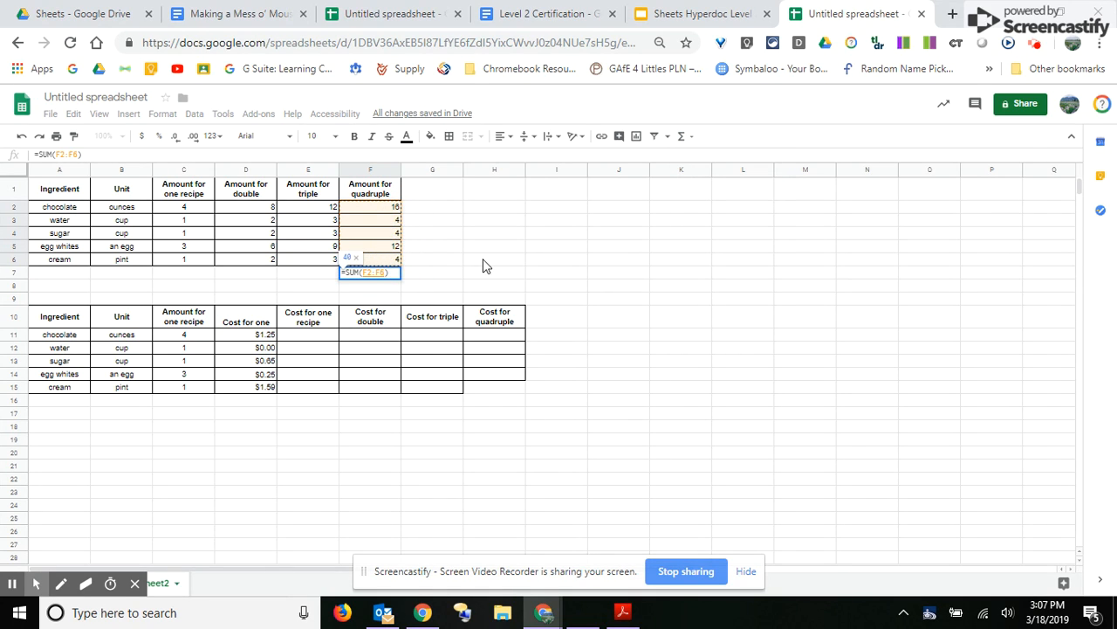
key(Return)
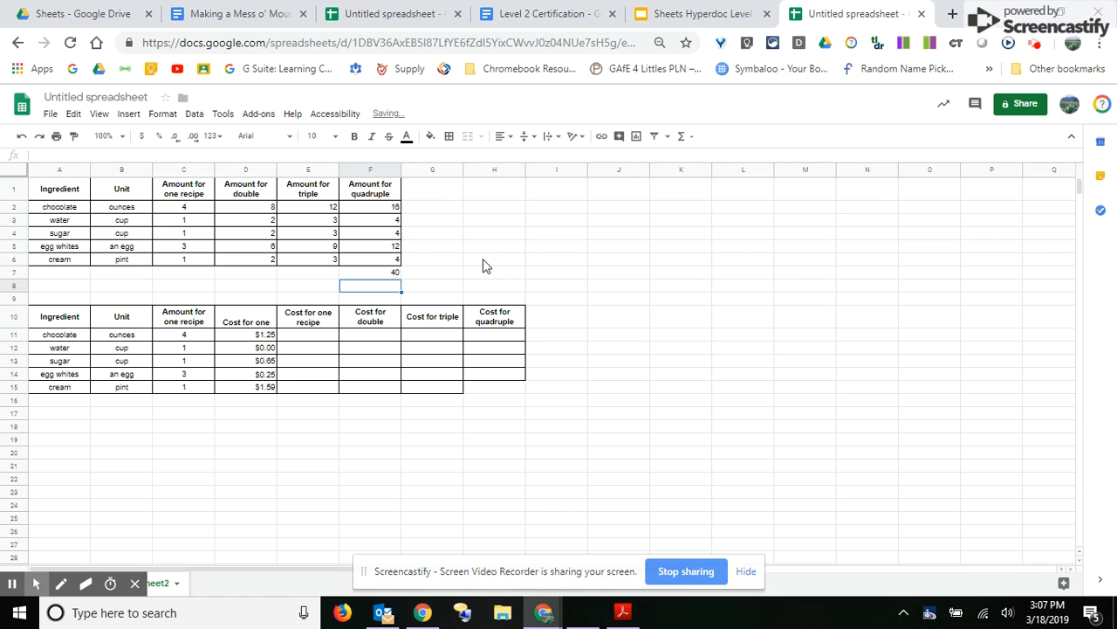
Add a COUNT formula in E7 over the triple amounts in E2:E6.
click(324, 273)
click(685, 138)
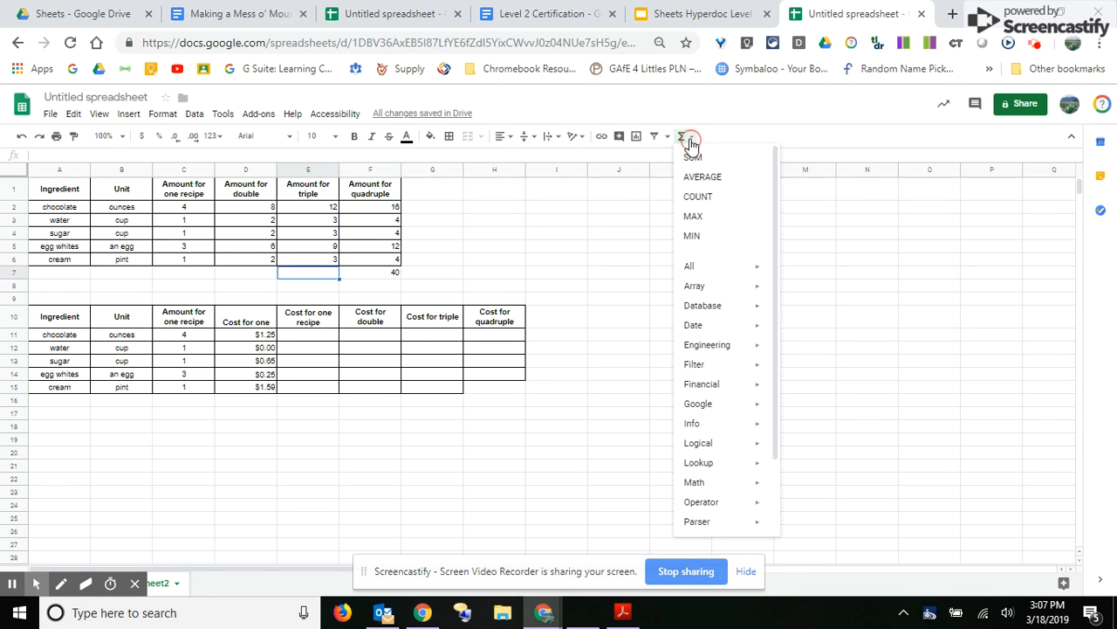
click(705, 201)
drag(320, 210, 315, 259)
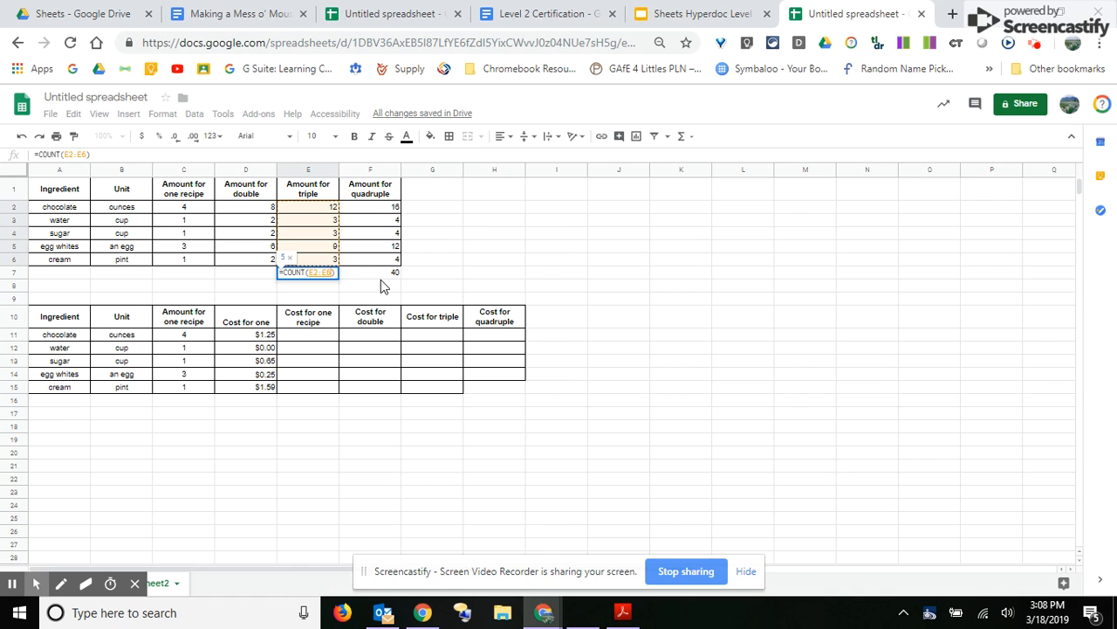
key(Return)
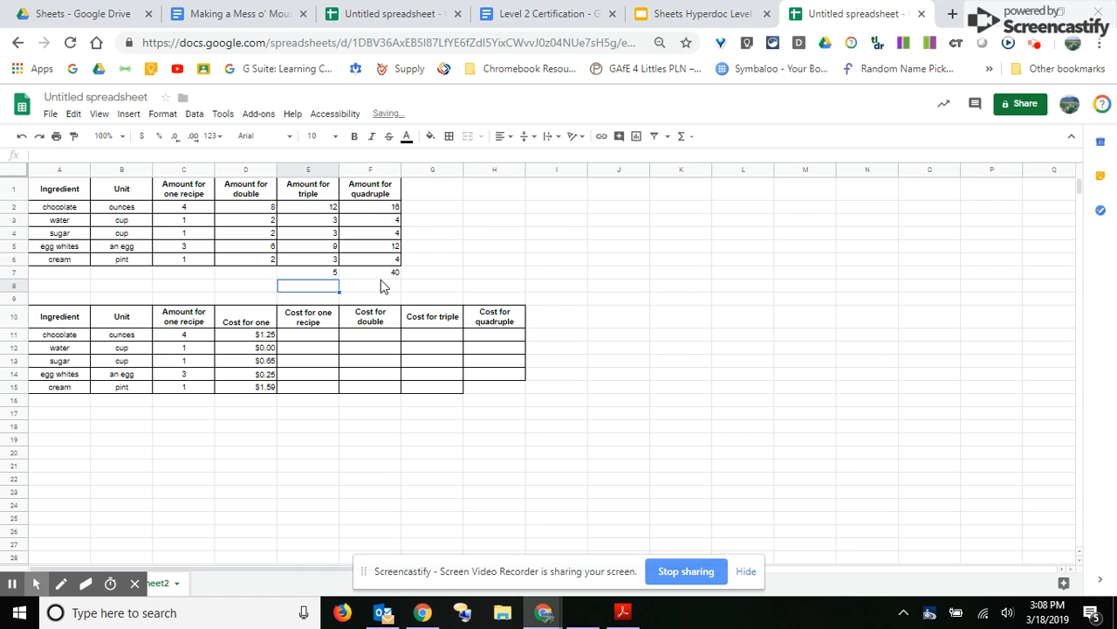
Enter a SUM formula in D7 adding the non-adjacent cells C2, C4, C6, D2, E4 and F2.
click(250, 273)
click(690, 138)
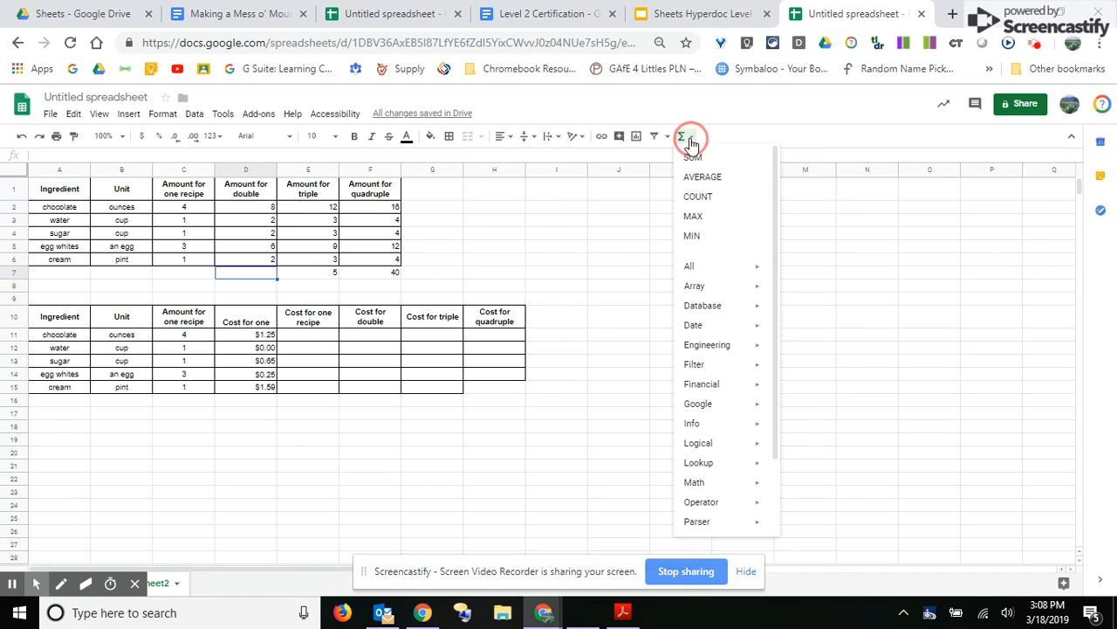
click(699, 159)
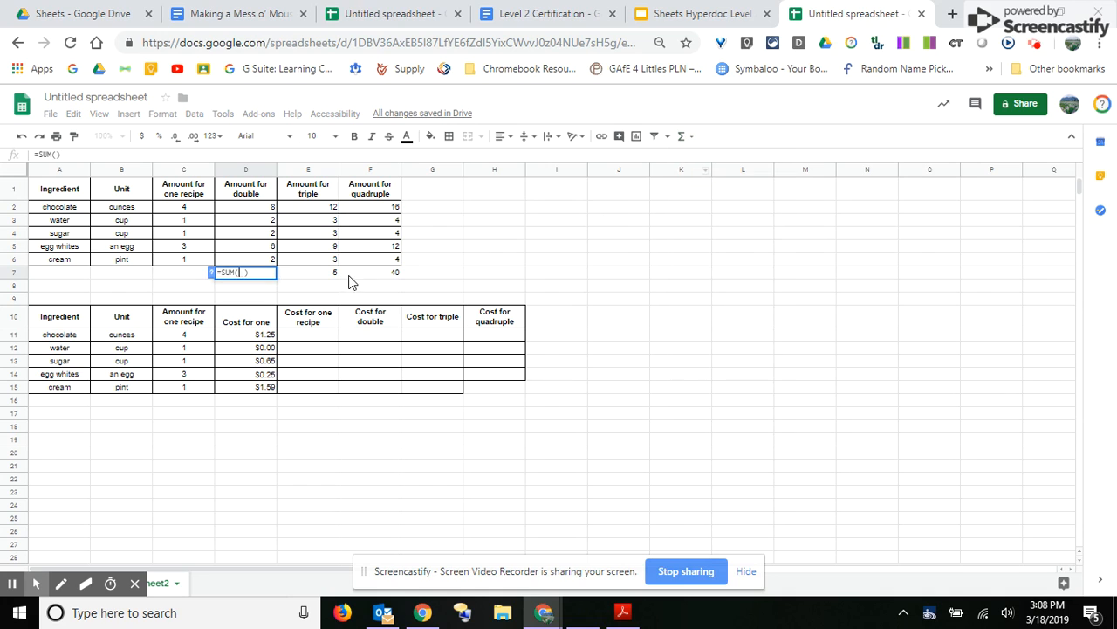
click(182, 210)
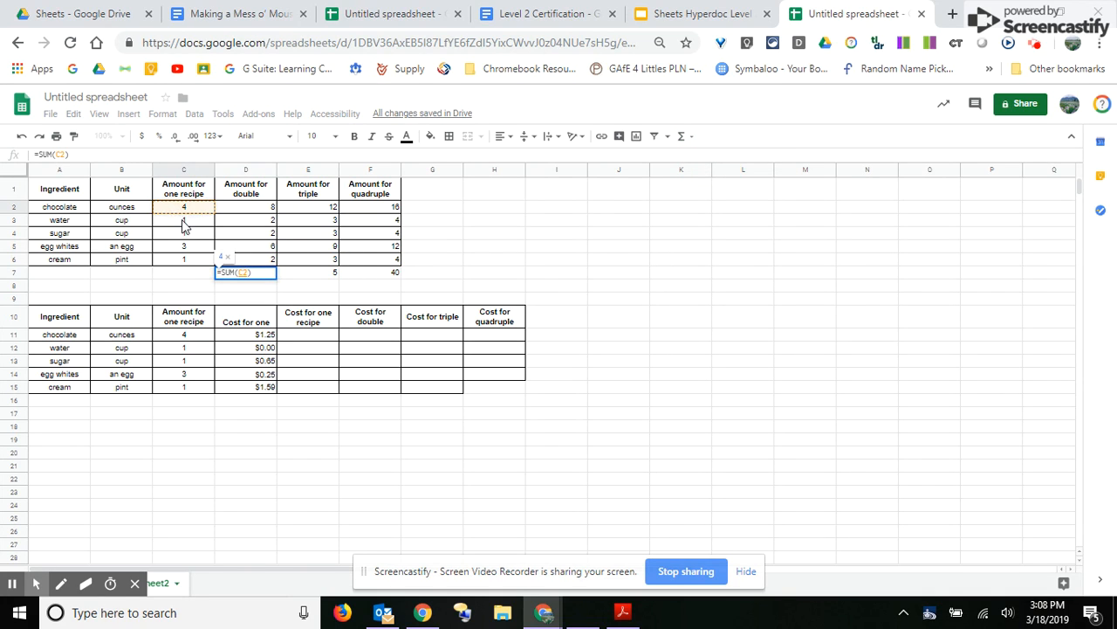
text(,)
click(187, 234)
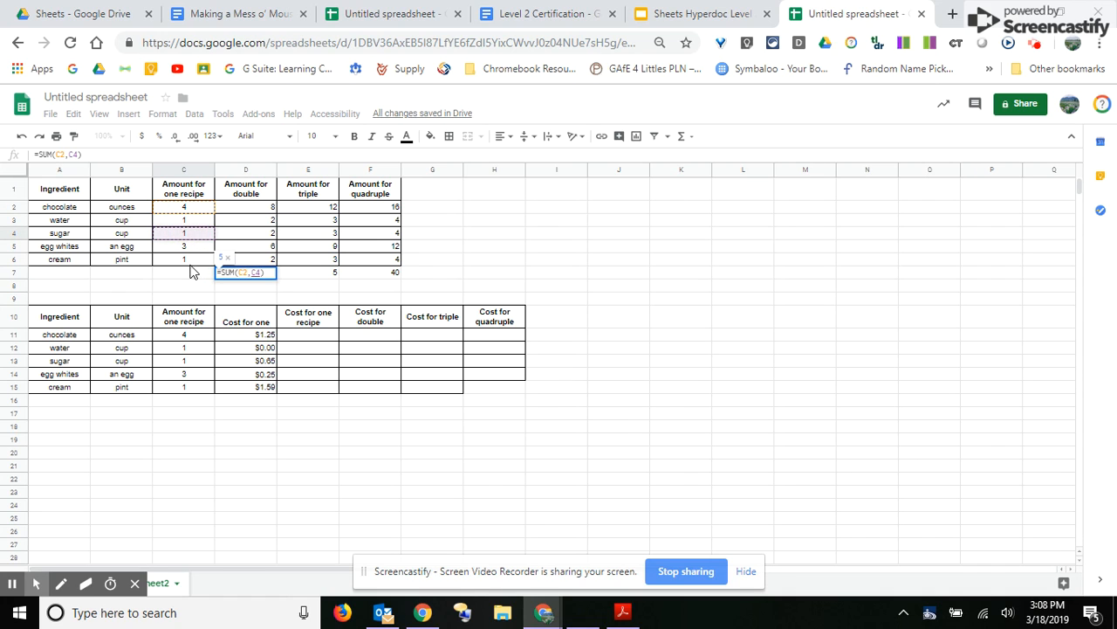
text(,)
click(194, 259)
text(,)
click(270, 210)
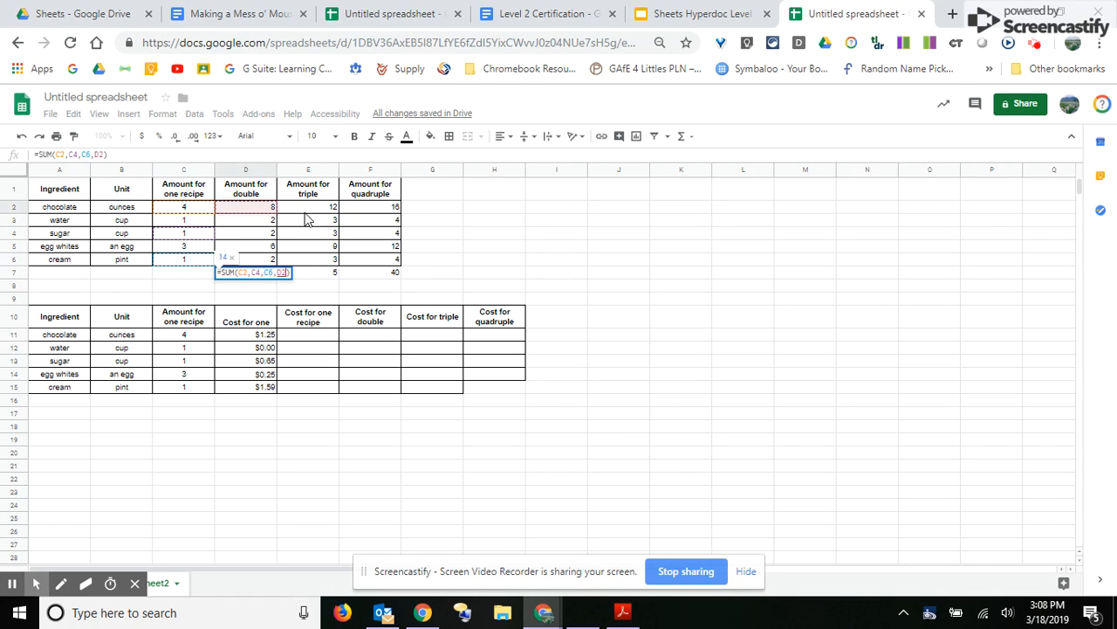
text(,)
click(318, 234)
text(,)
click(381, 214)
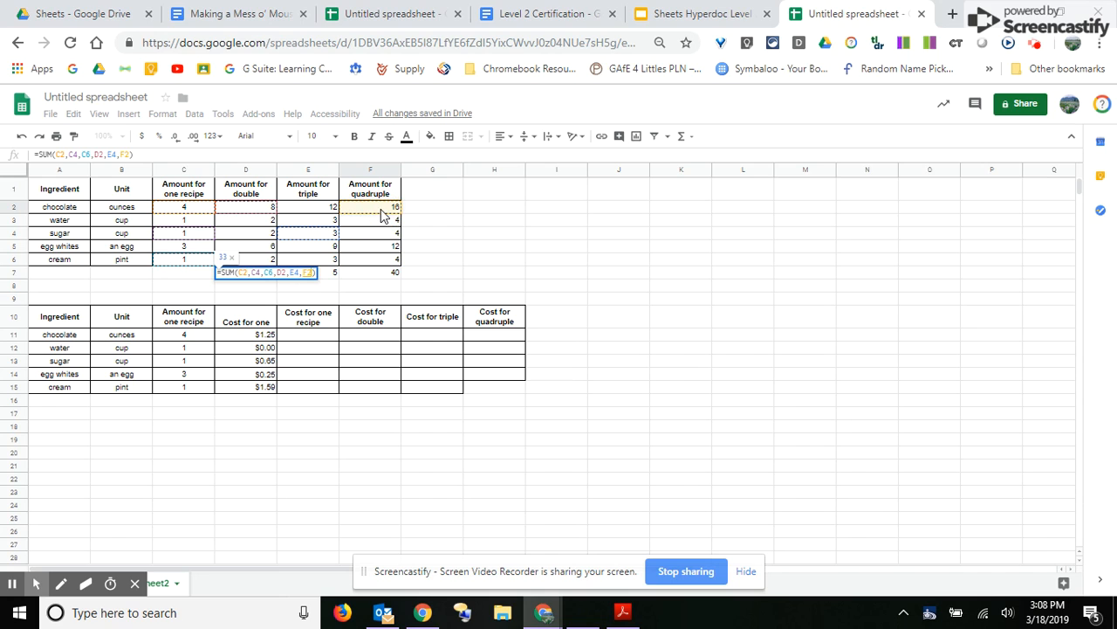
key(Return)
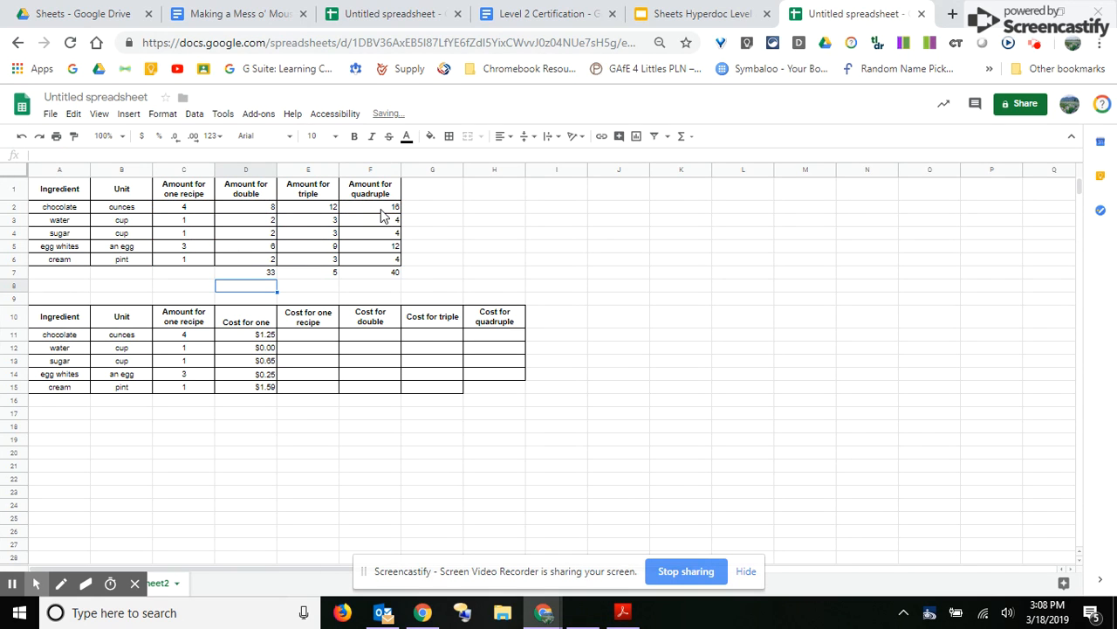
Review the SUM formula in D7 and look over the list of available functions.
click(267, 274)
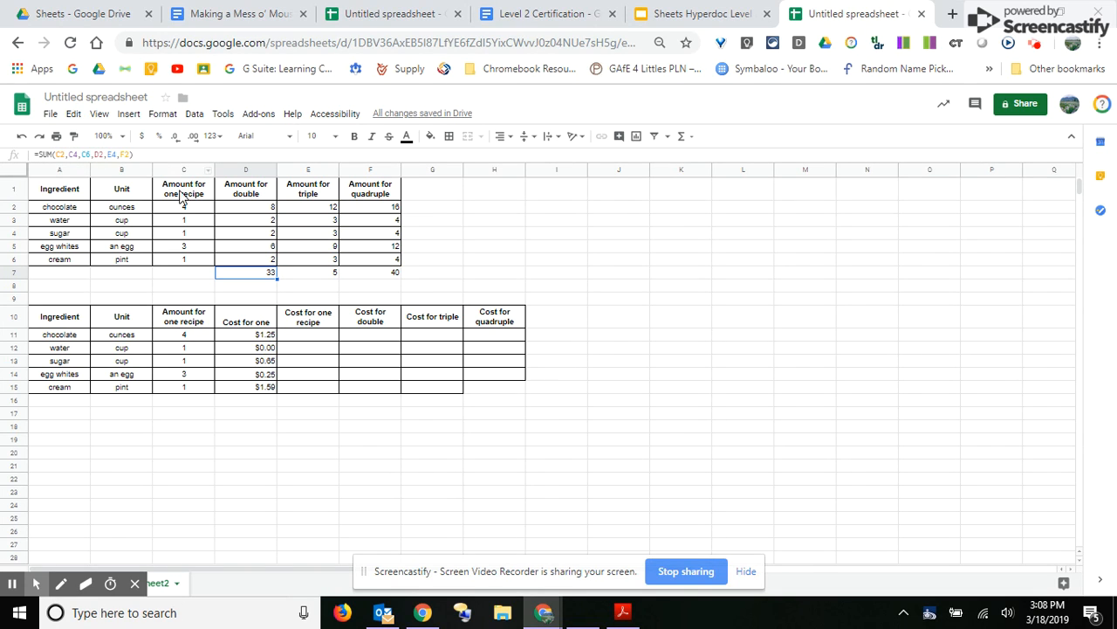
click(455, 263)
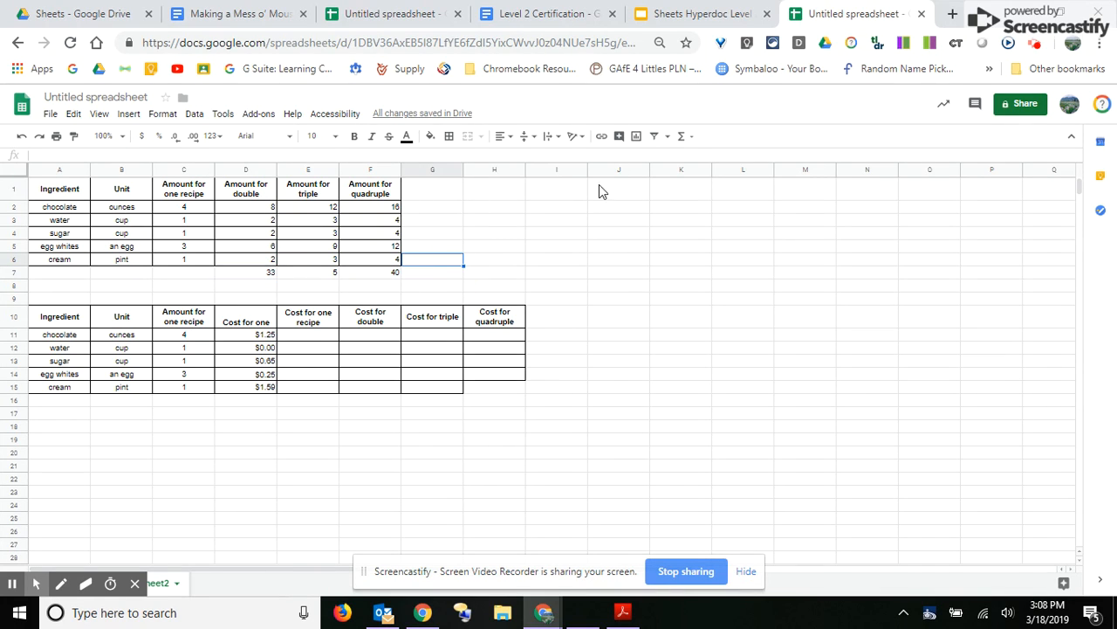
click(689, 137)
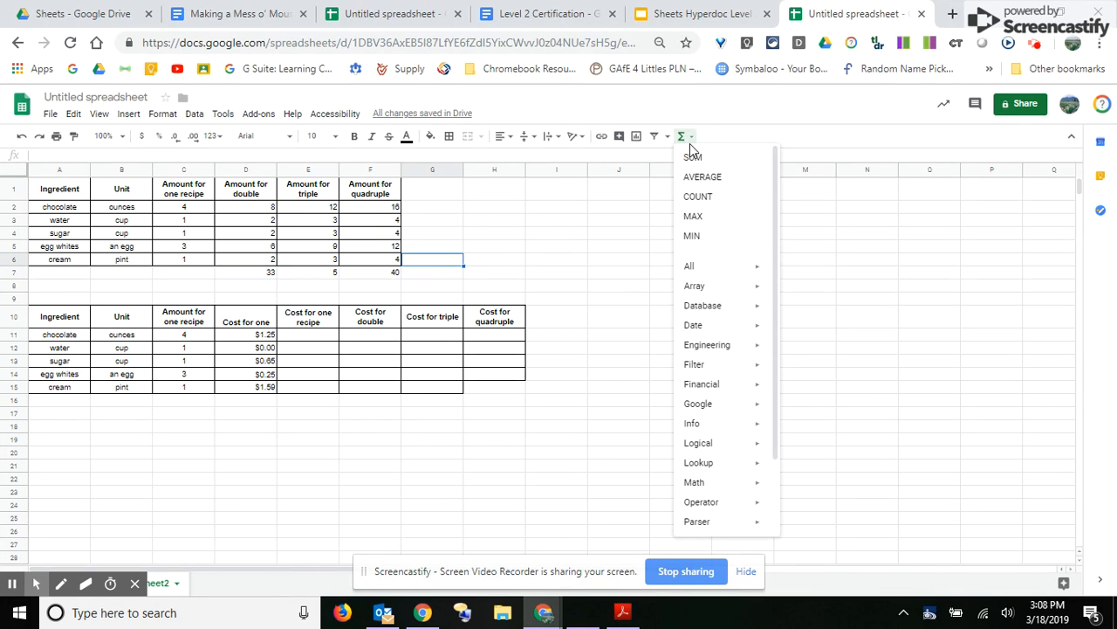
click(609, 236)
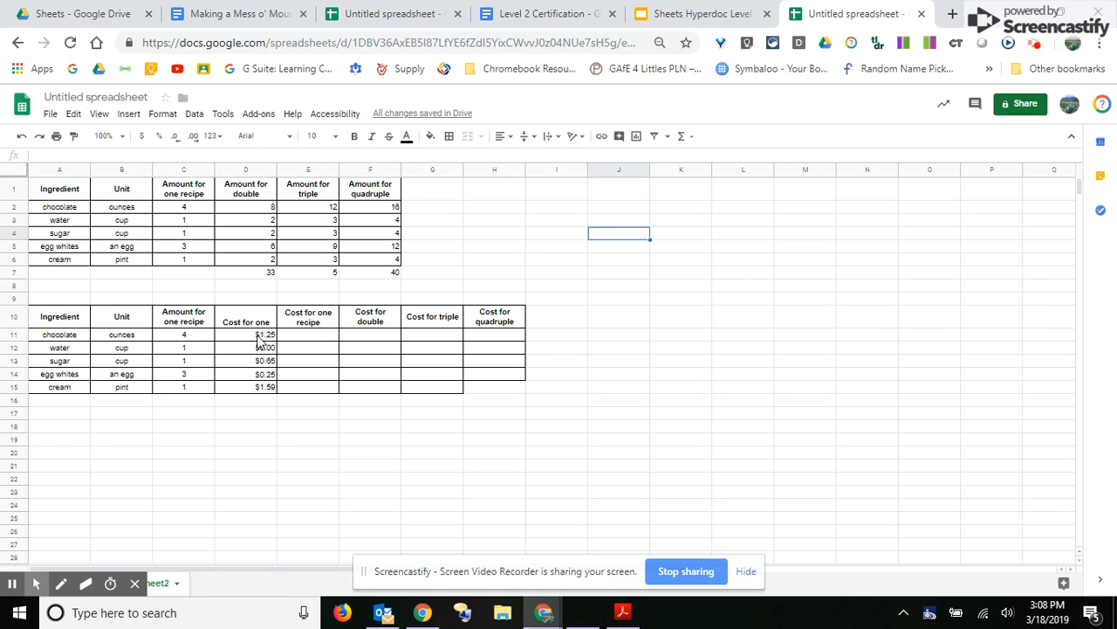
Enter the formula =C11*D11 in E11 for chocolate's cost for one recipe.
click(305, 337)
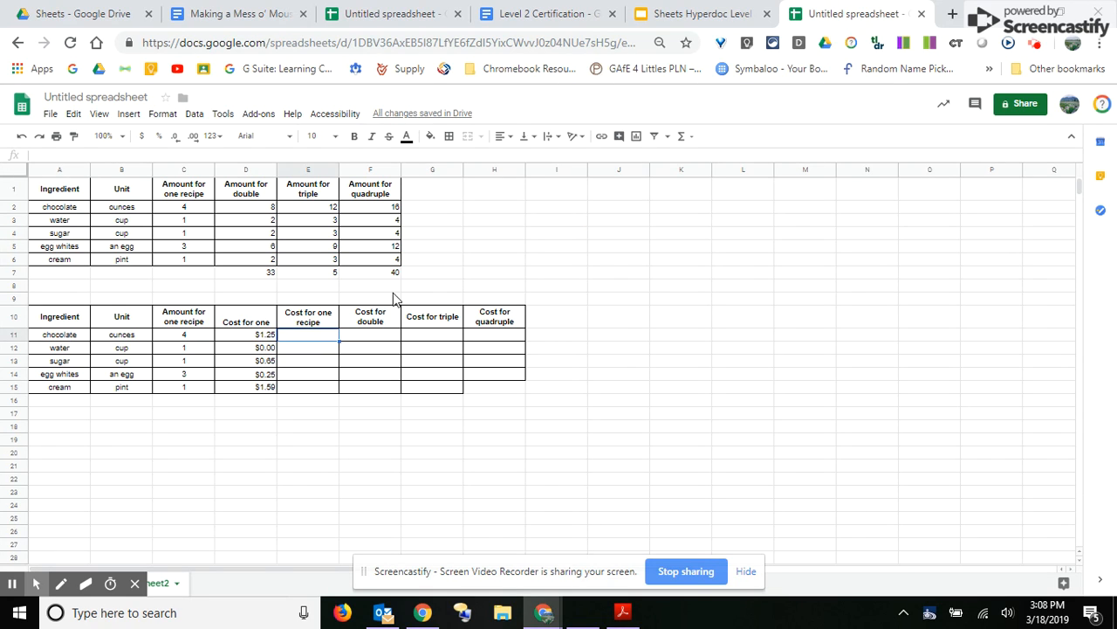
text(==)
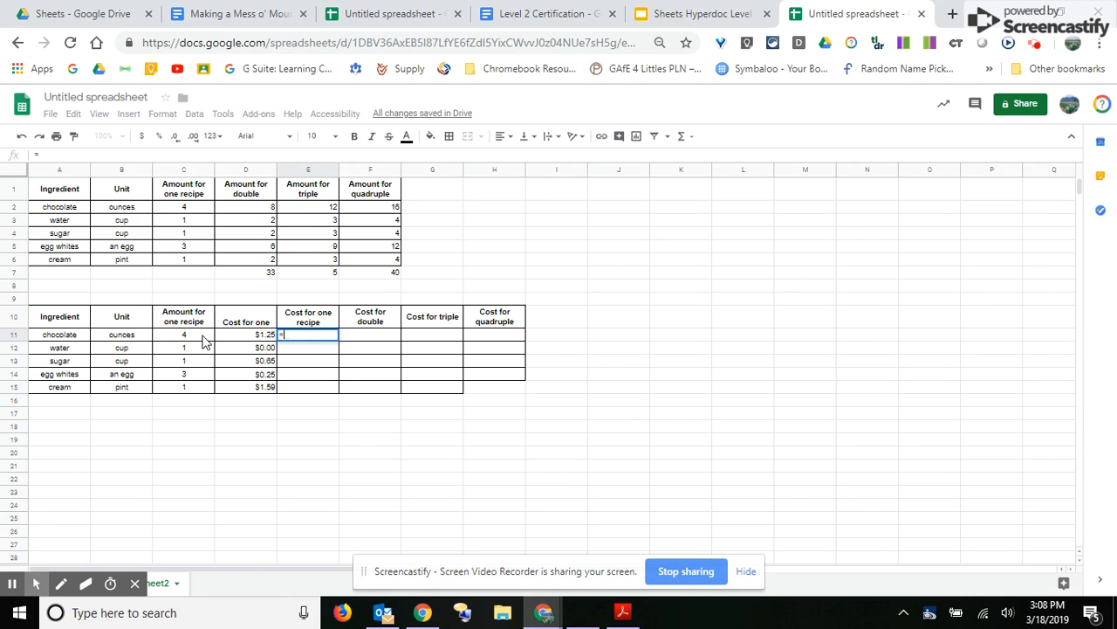
click(203, 339)
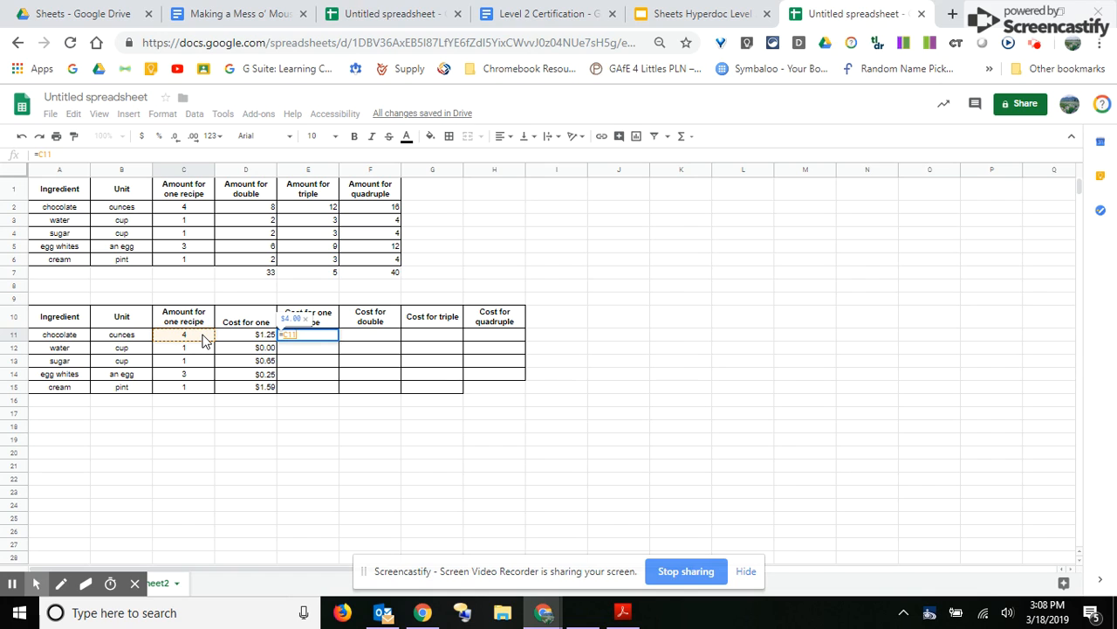
text(*)
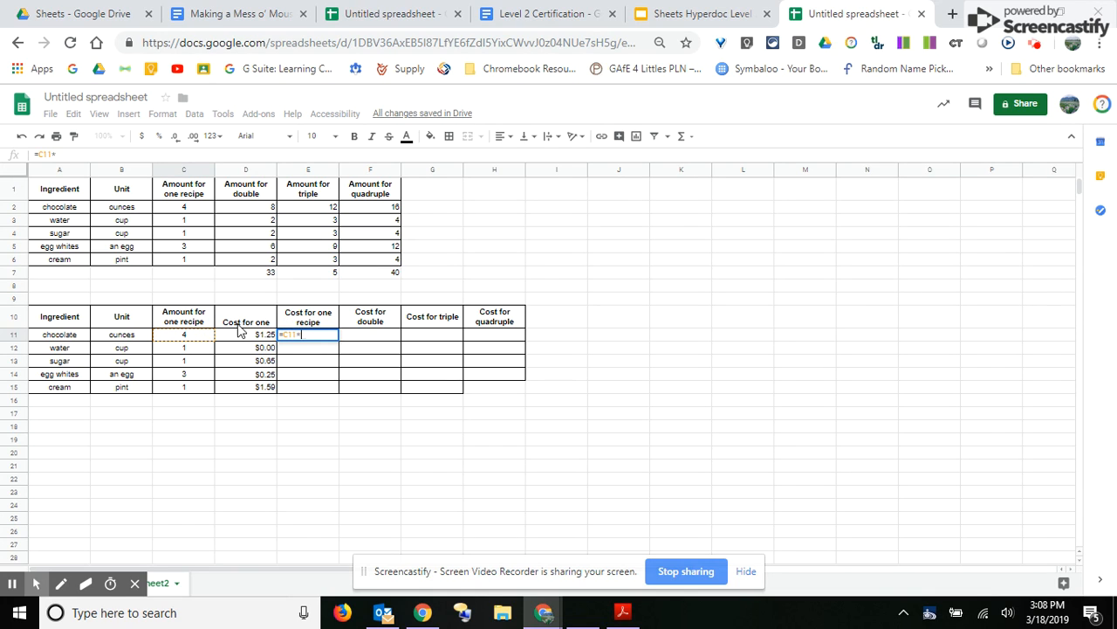
click(245, 339)
key(Return)
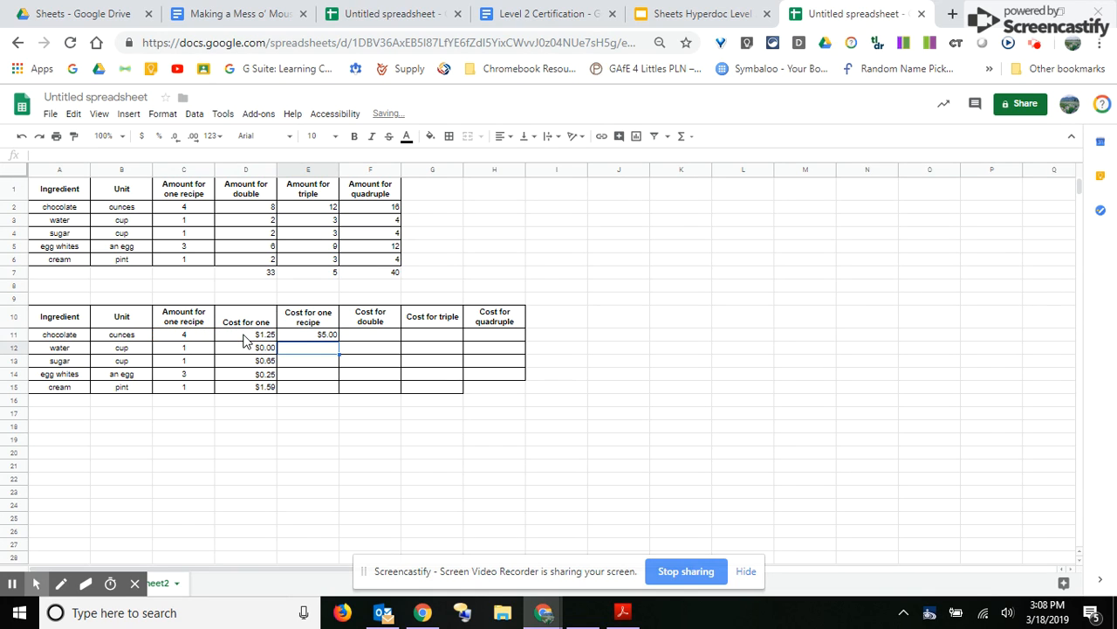
Fill the one-recipe cost formula from E11 down through E15.
click(312, 336)
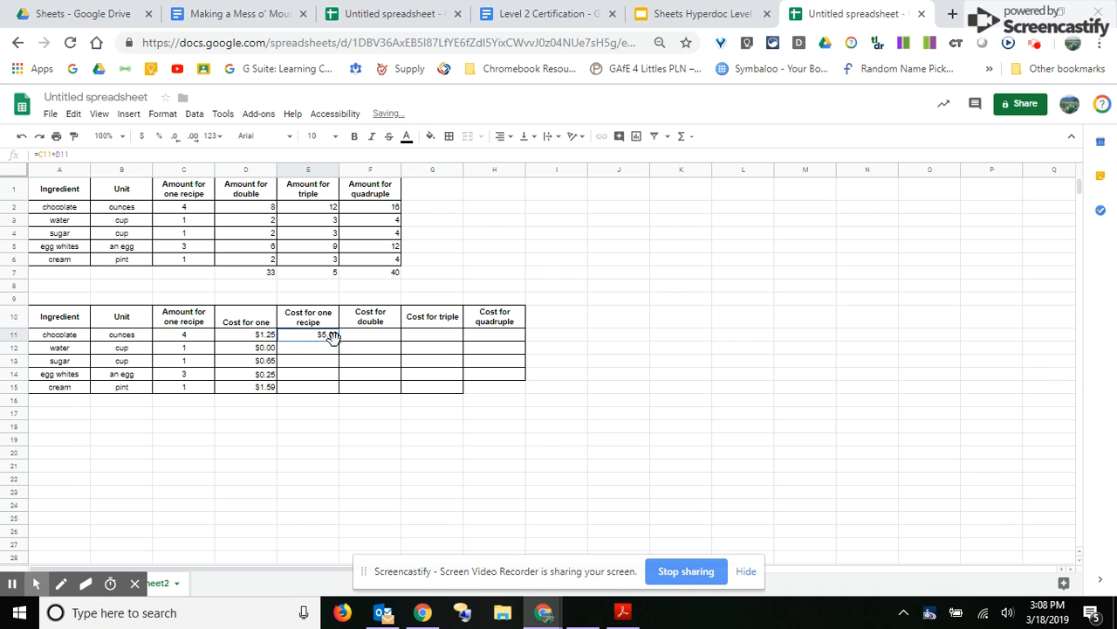
drag(350, 372, 340, 388)
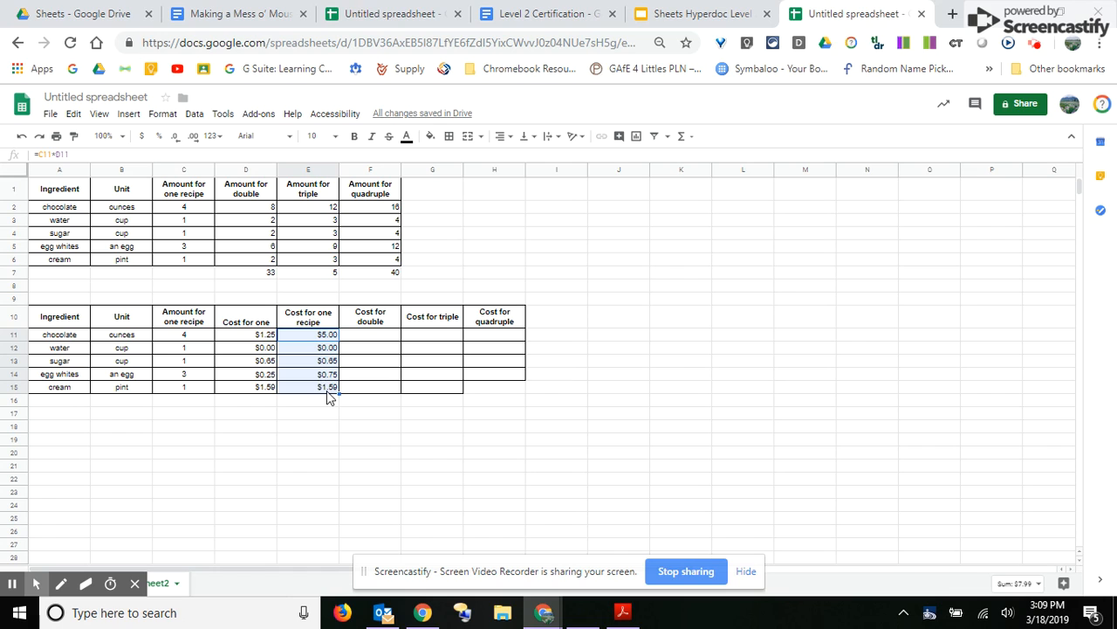
click(395, 413)
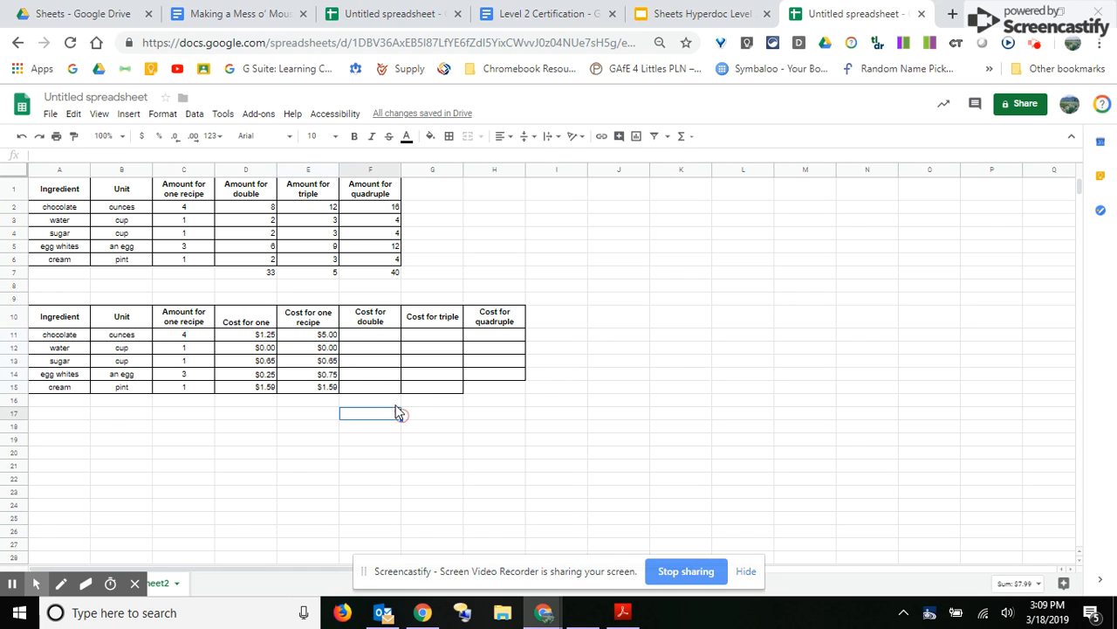
Enter the formula =E11*2 in F11 for chocolate's cost for a double recipe.
click(368, 338)
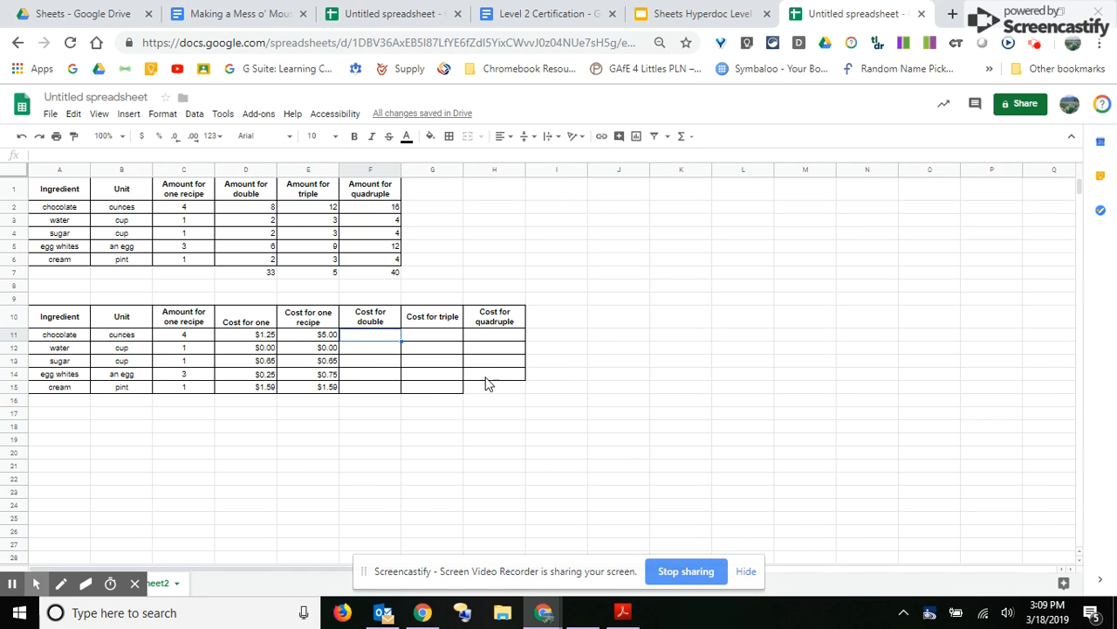
text(=)
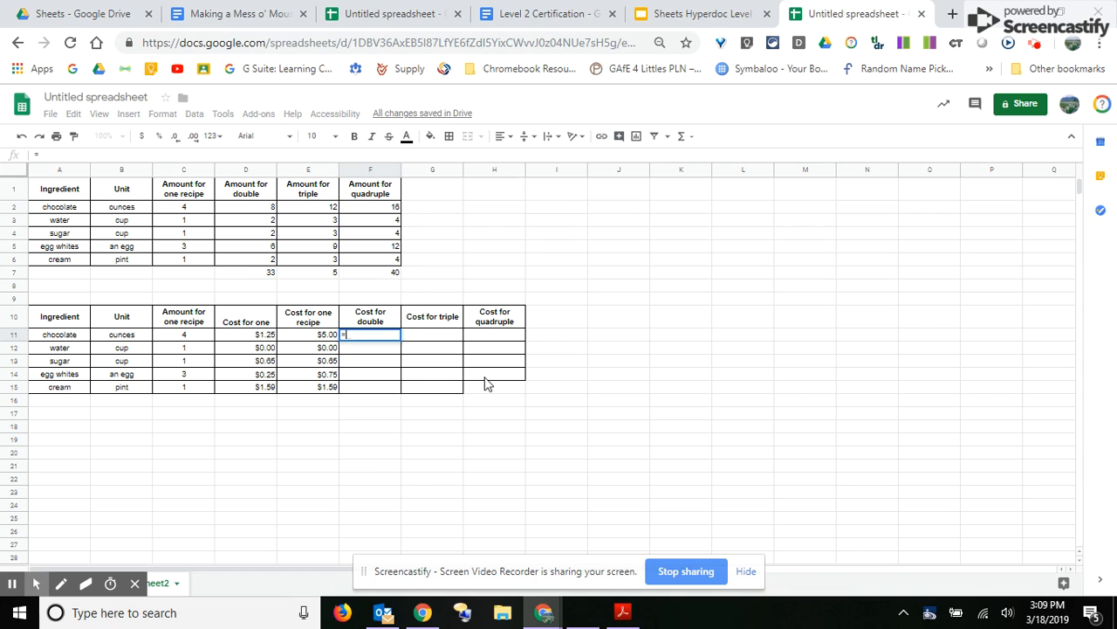
click(325, 340)
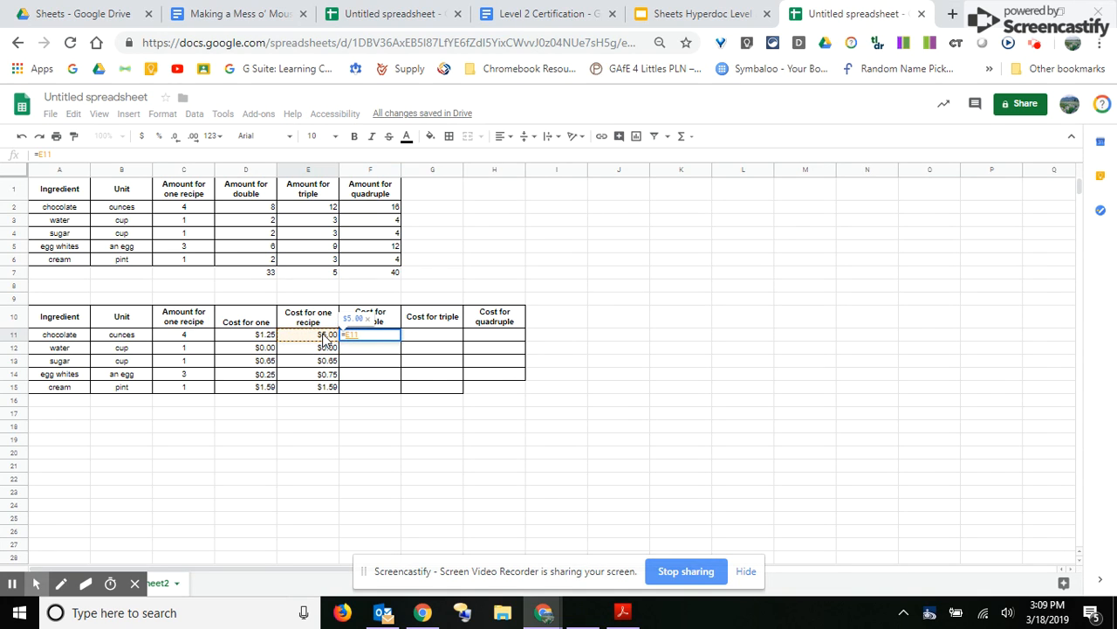
text(*2)
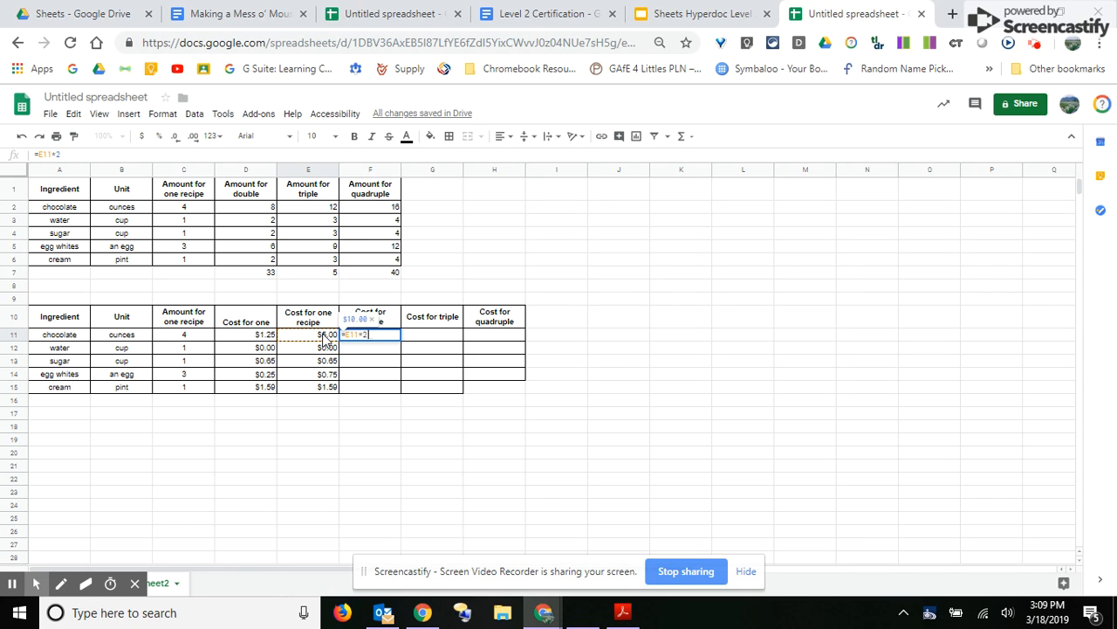
key(Return)
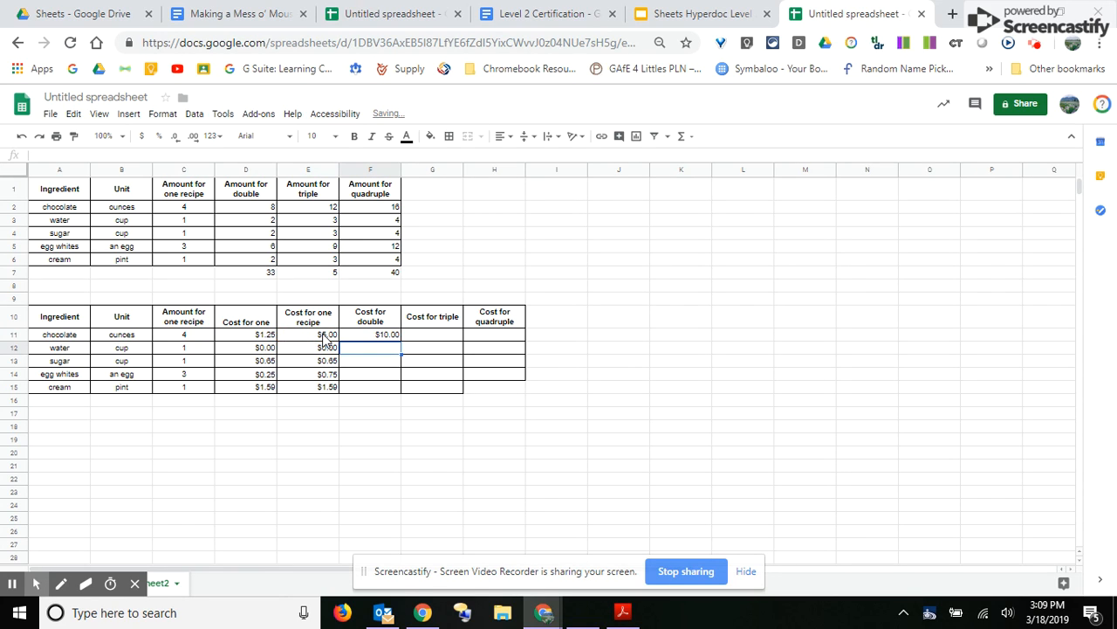
Fill the double-recipe cost formula from F11 down through F15.
click(393, 339)
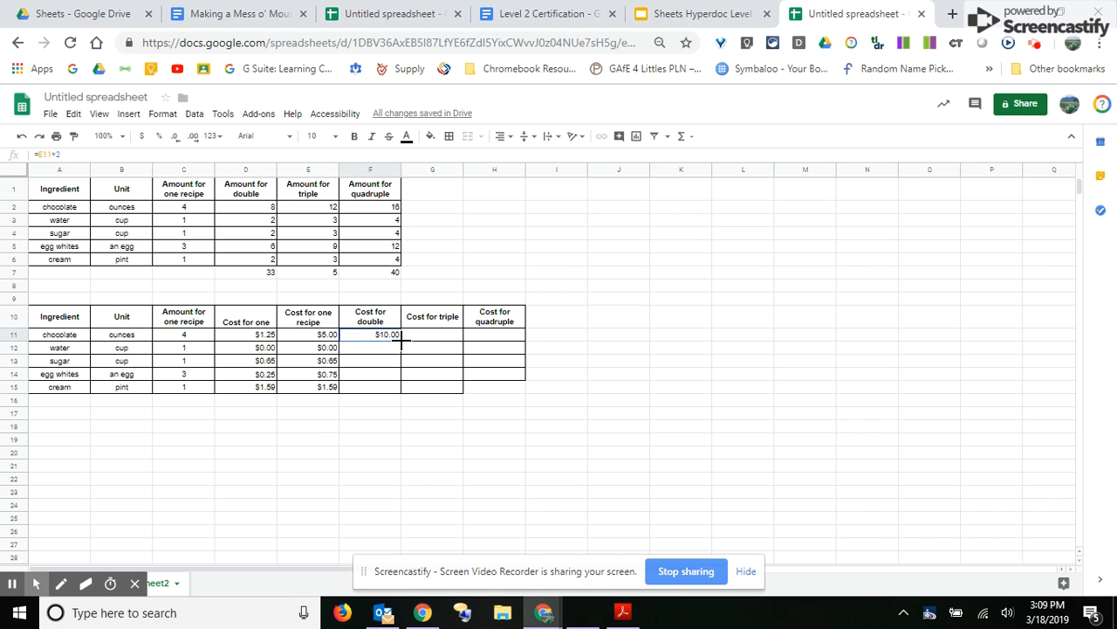
drag(400, 341, 398, 390)
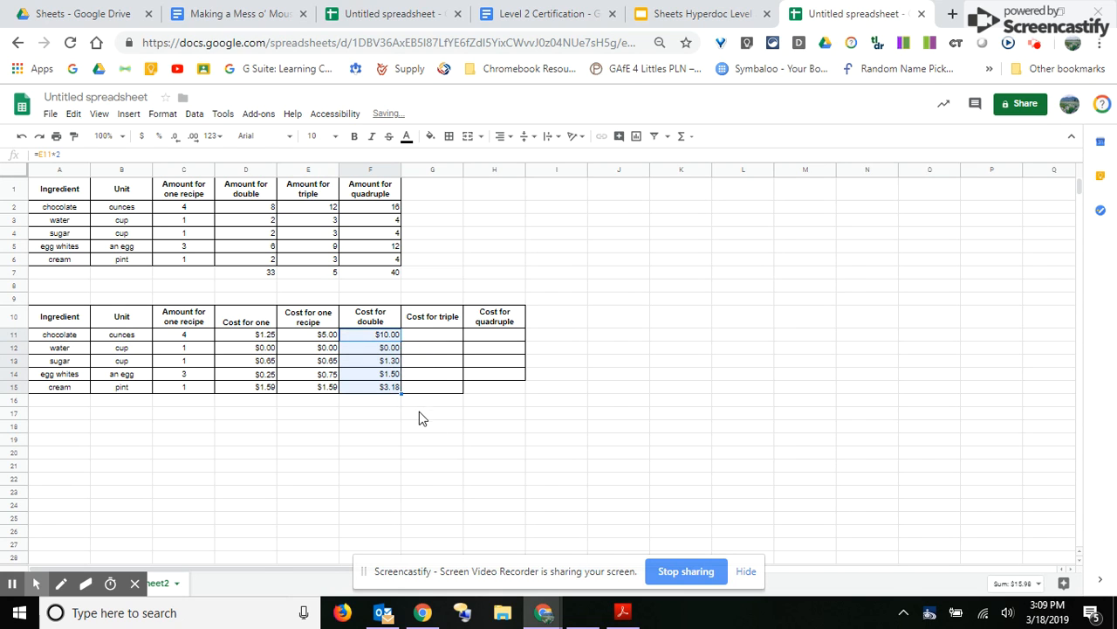
click(437, 425)
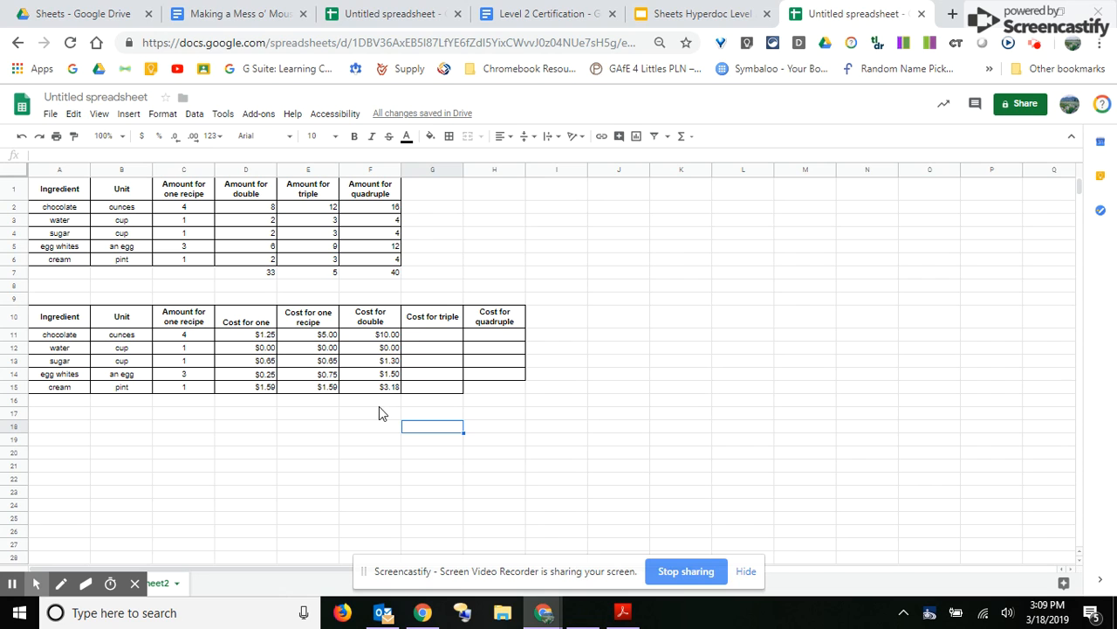
Total the double-recipe costs in F16 with the formula =SUM(F11:F15).
click(379, 401)
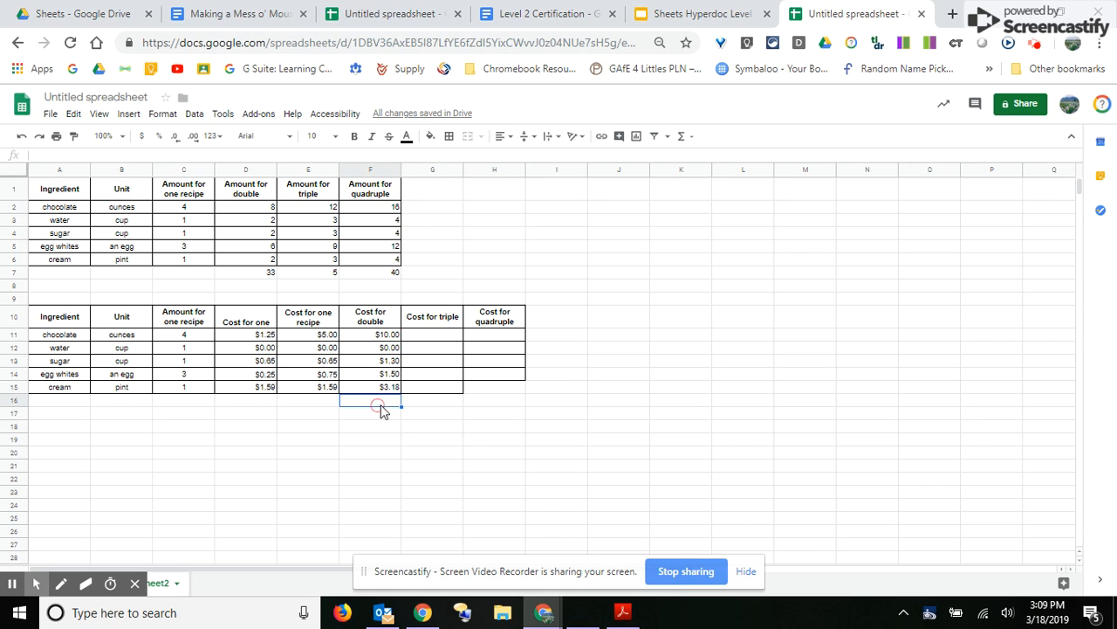
click(682, 137)
click(695, 159)
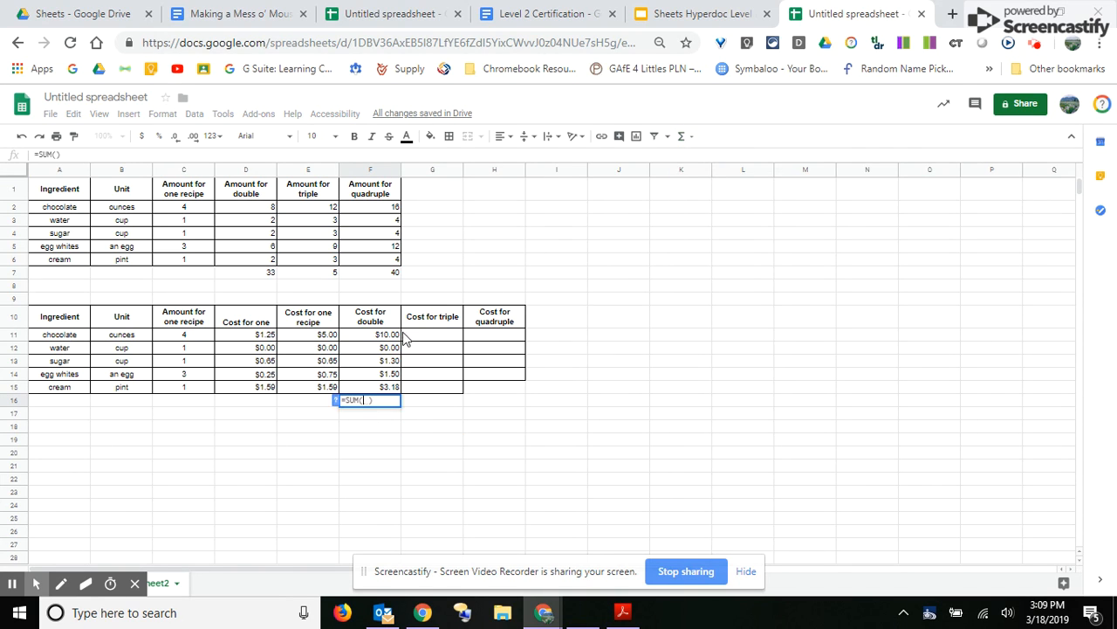
drag(389, 339, 378, 390)
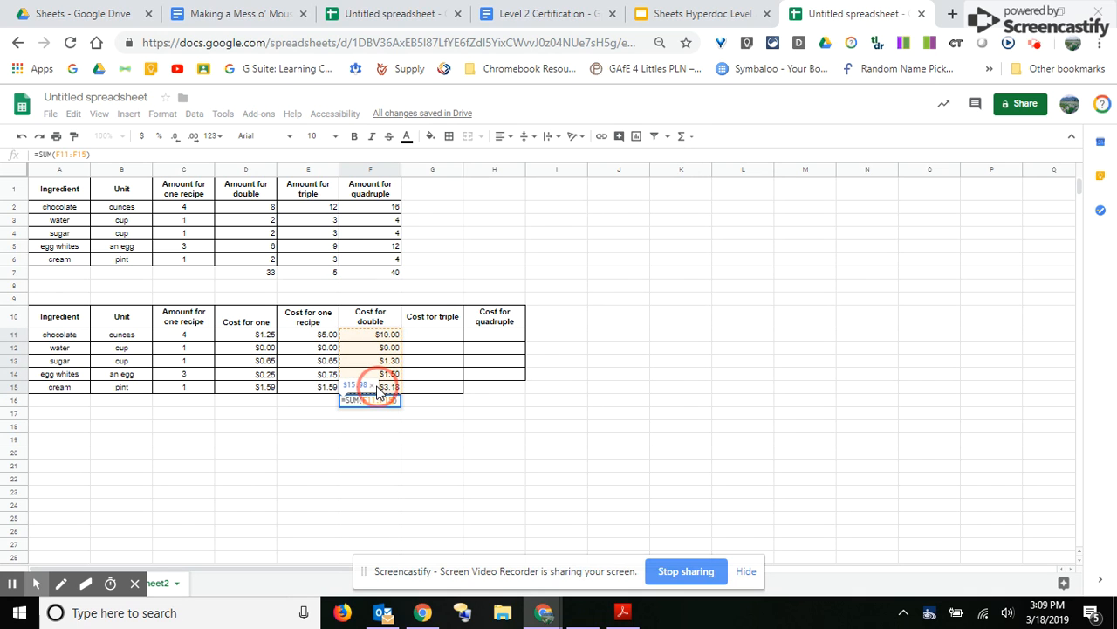
key(Return)
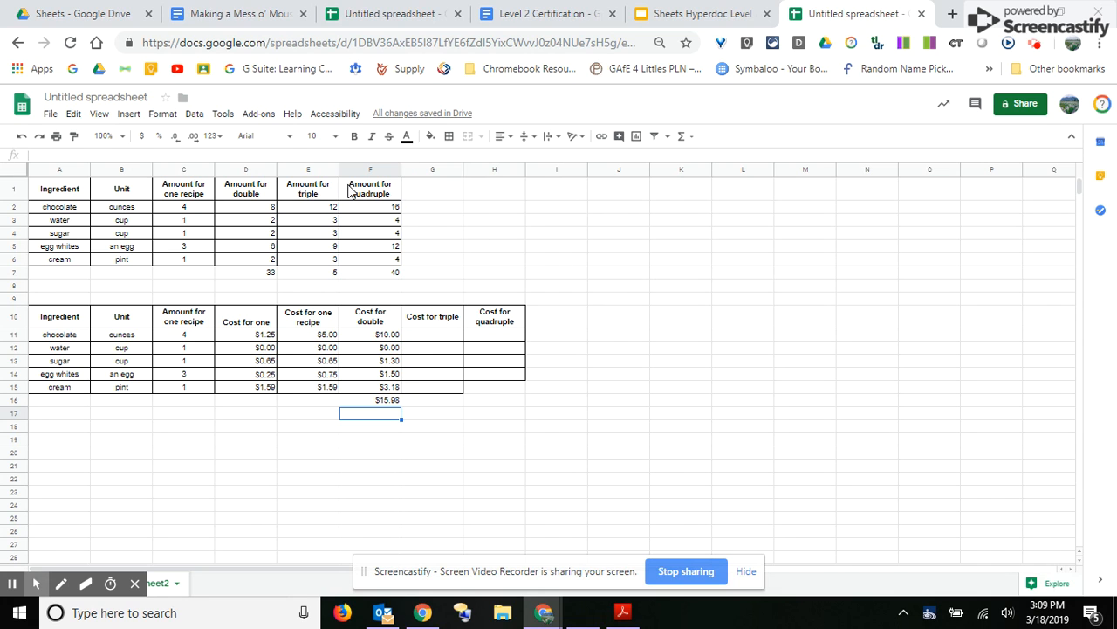
Inspect the formula behind chocolate's quadruple amount in F2, temporarily enlarging the formula area and restoring its height.
click(370, 213)
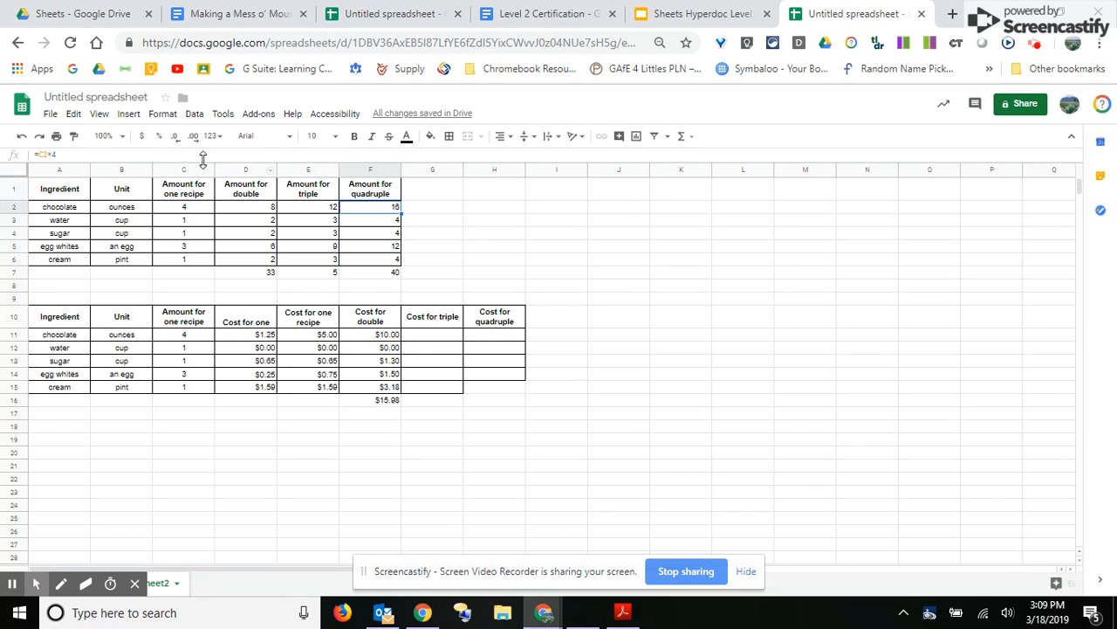
drag(81, 163, 75, 194)
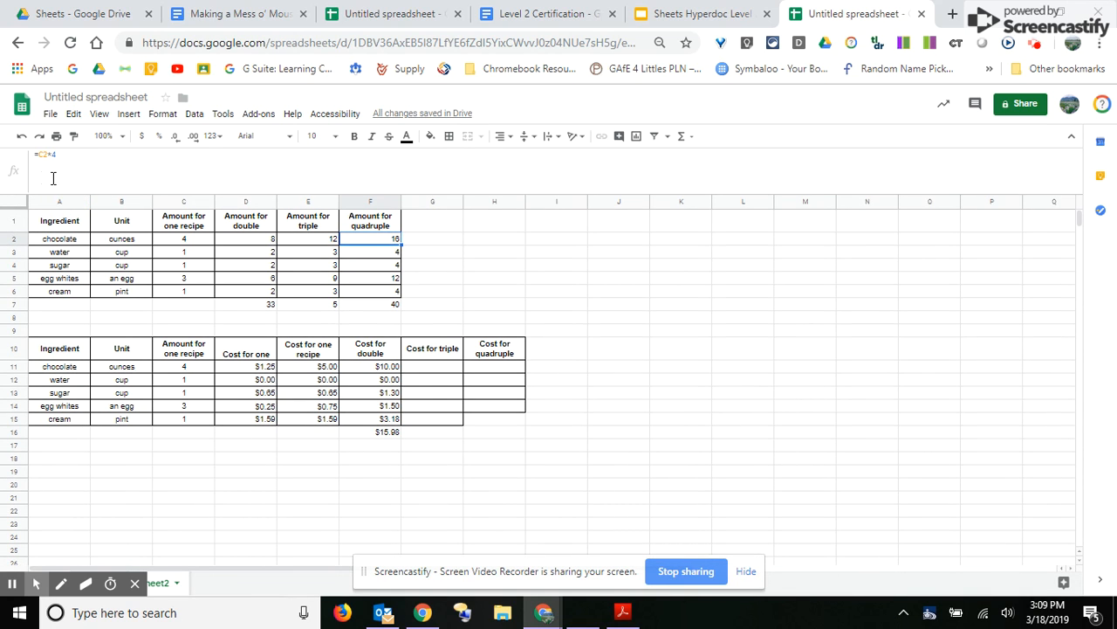
drag(110, 192, 109, 154)
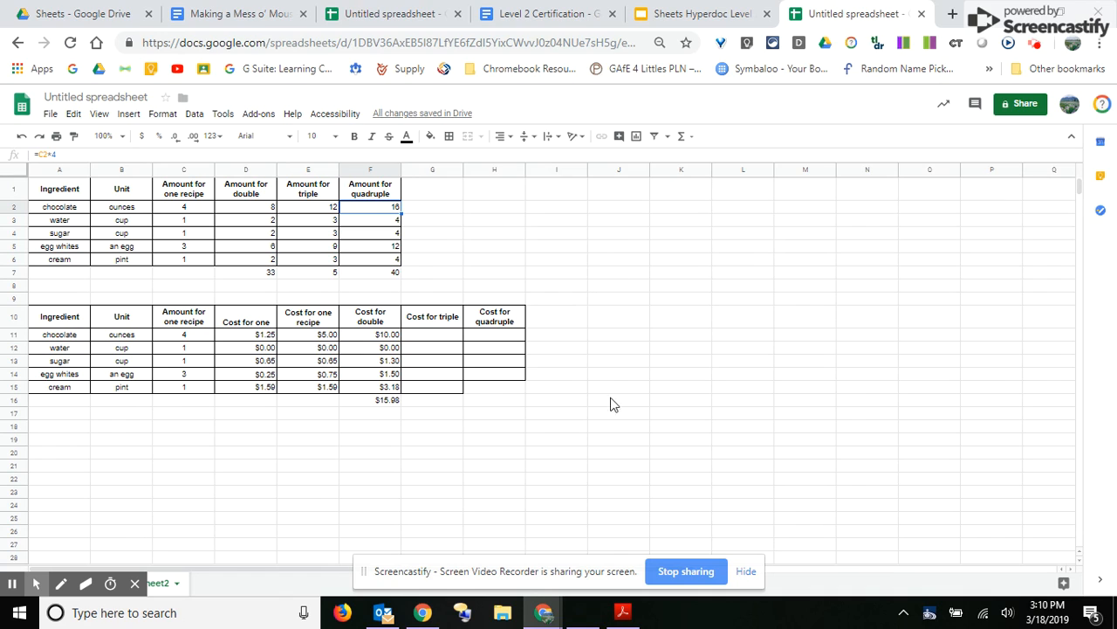